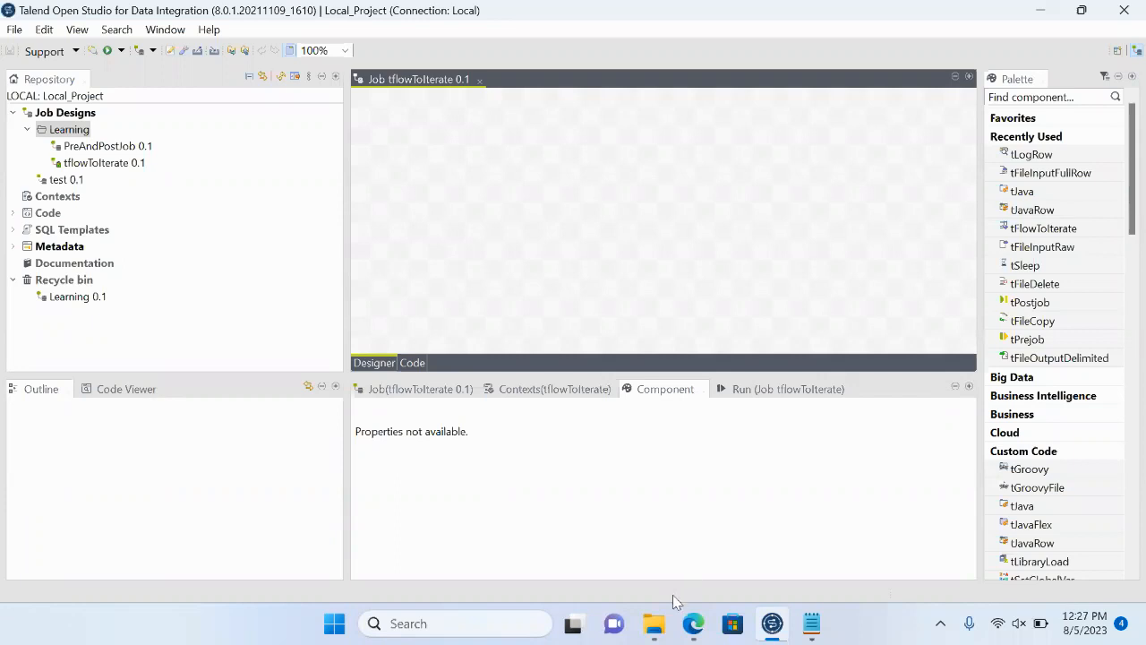
# - Switch to File Explorer, open config_file from the Talend_Training folder, and examine the input file paths it lists
pyautogui.click(660, 632)
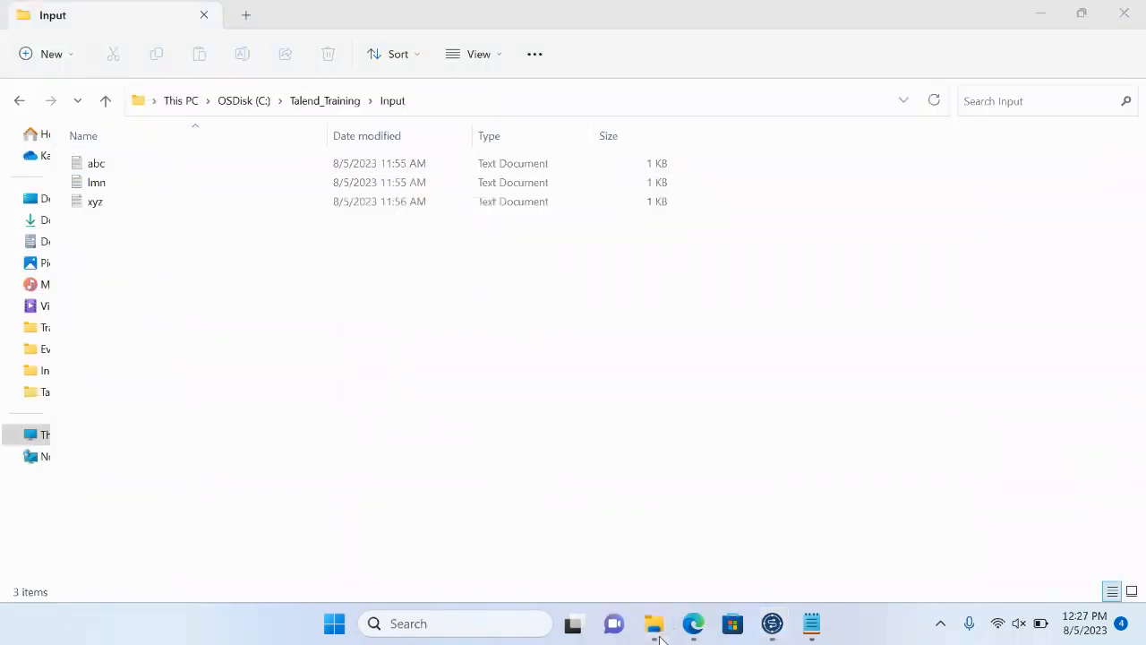
pyautogui.click(330, 104)
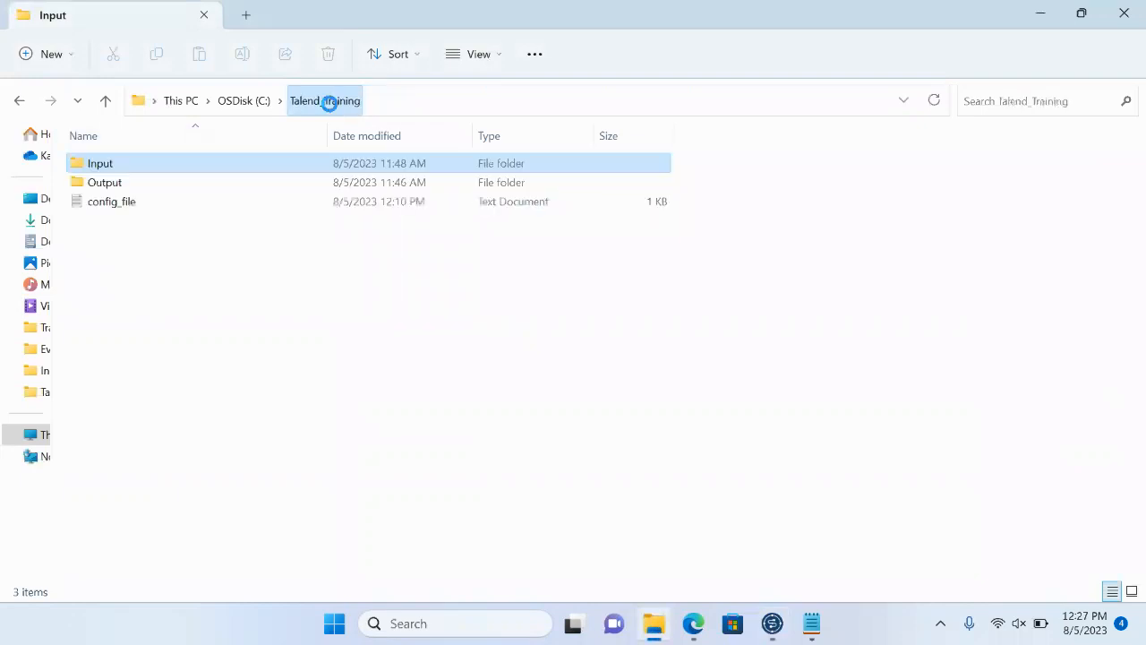
pyautogui.click(111, 202)
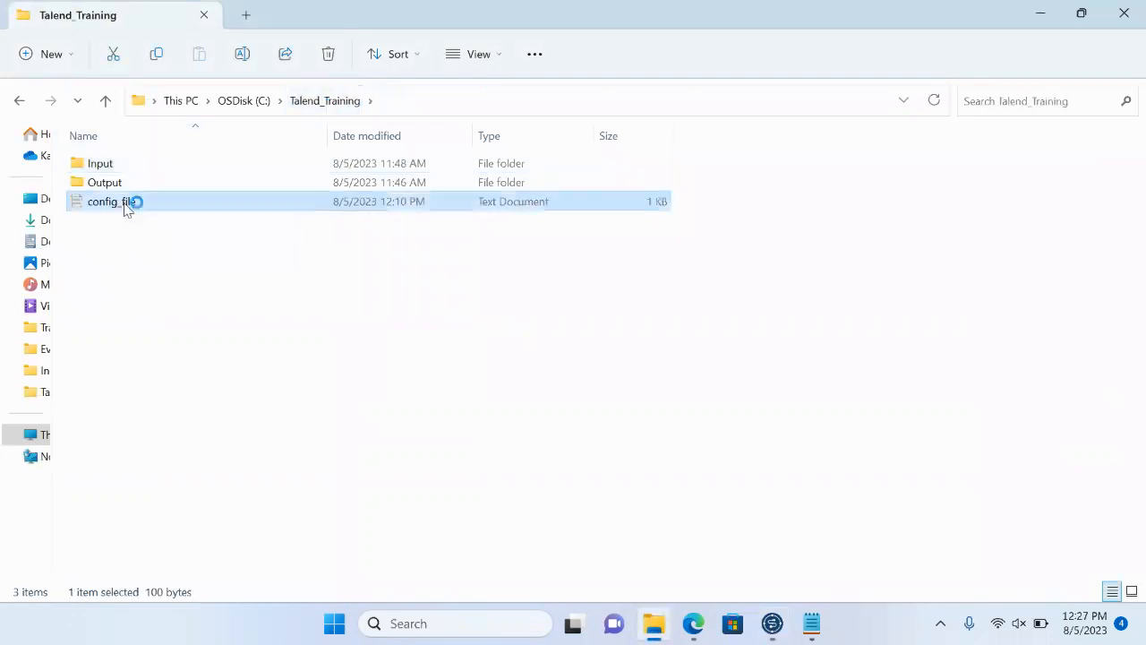
pyautogui.doubleClick(126, 204)
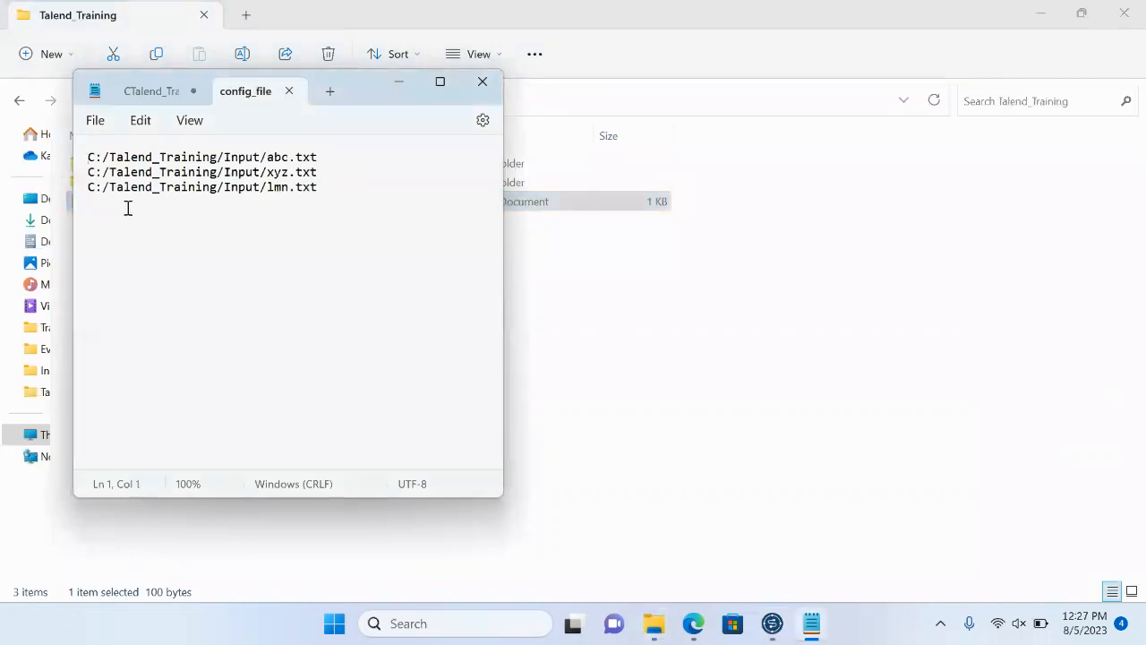
pyautogui.click(321, 192)
pyautogui.moveTo(320, 192); pyautogui.dragTo(73, 145)
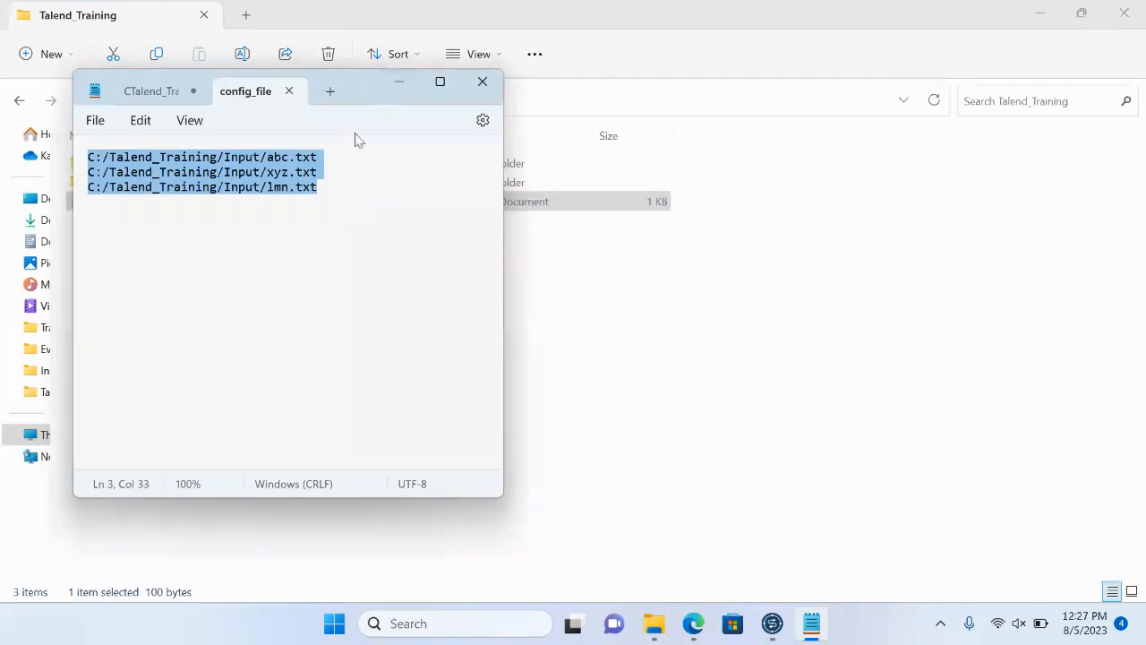
pyautogui.click(328, 191)
pyautogui.click(323, 159)
pyautogui.moveTo(322, 157); pyautogui.dragTo(87, 154)
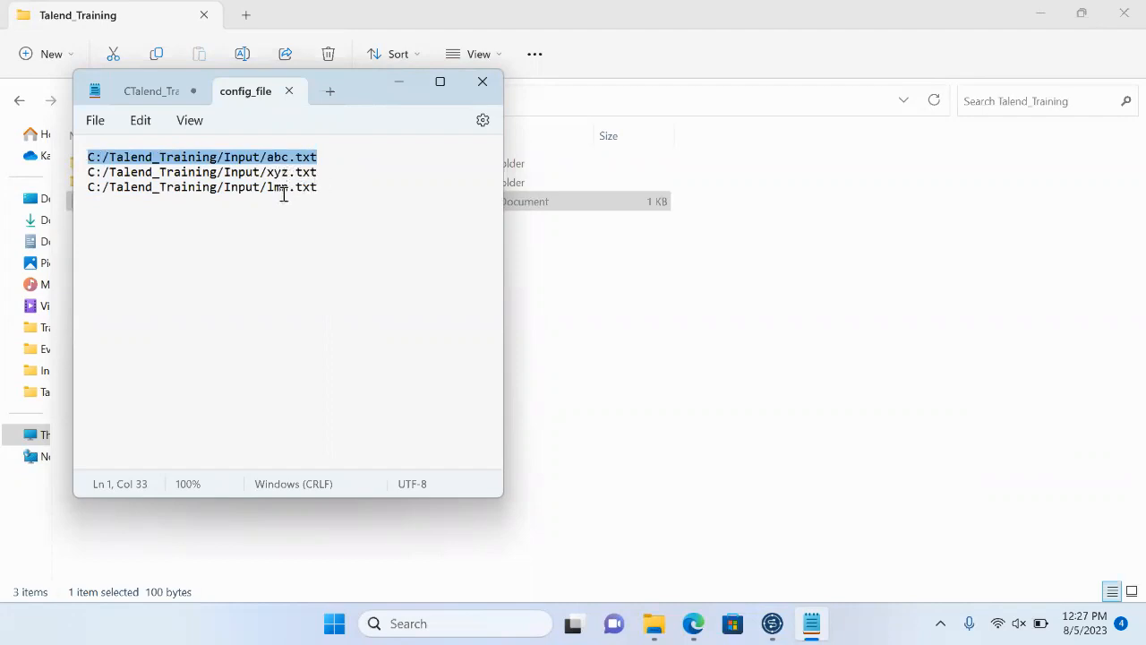
pyautogui.click(399, 88)
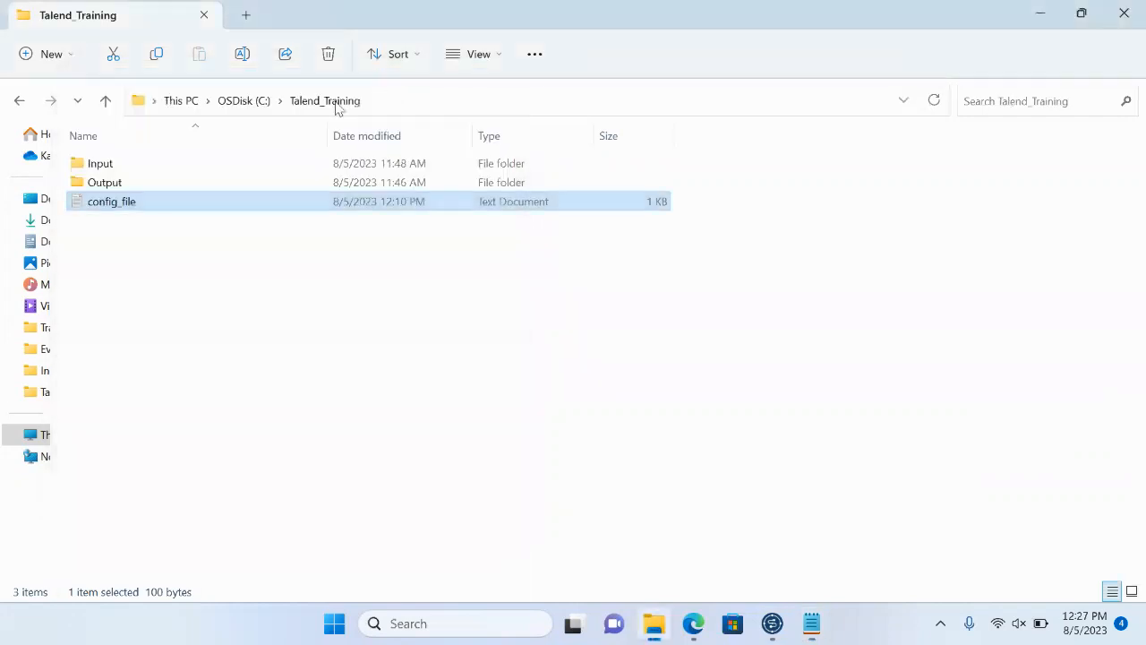
# - Examine the contents of the abc, lmn and xyz text files in the Input folder, and return to the Talend_Training folder
pyautogui.doubleClick(114, 169)
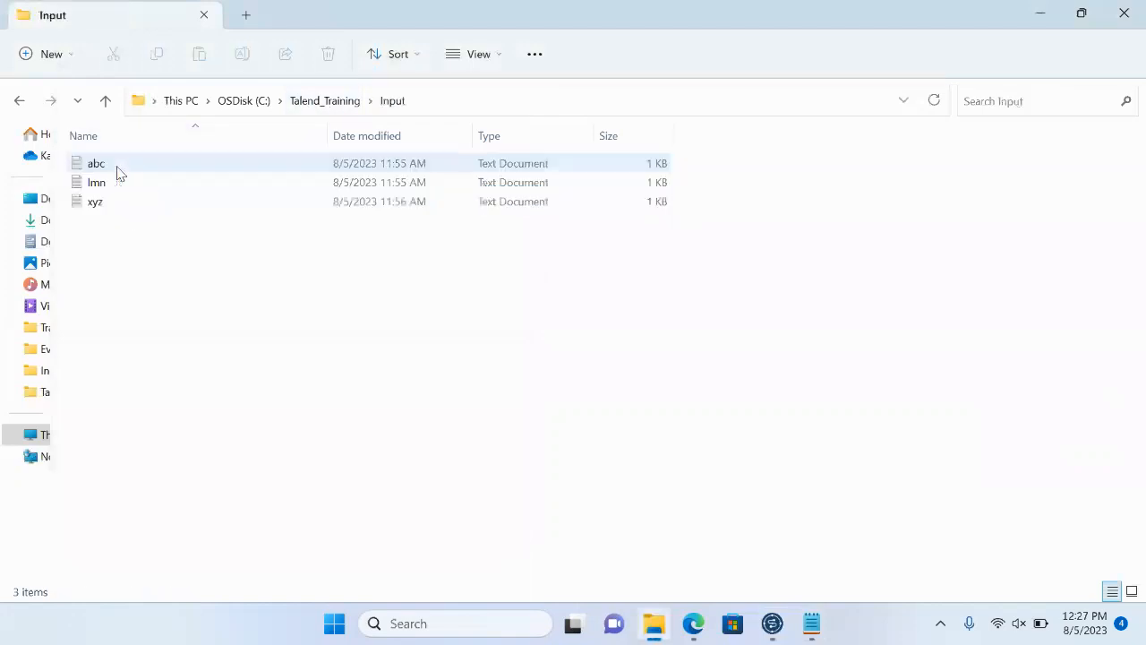
pyautogui.doubleClick(97, 166)
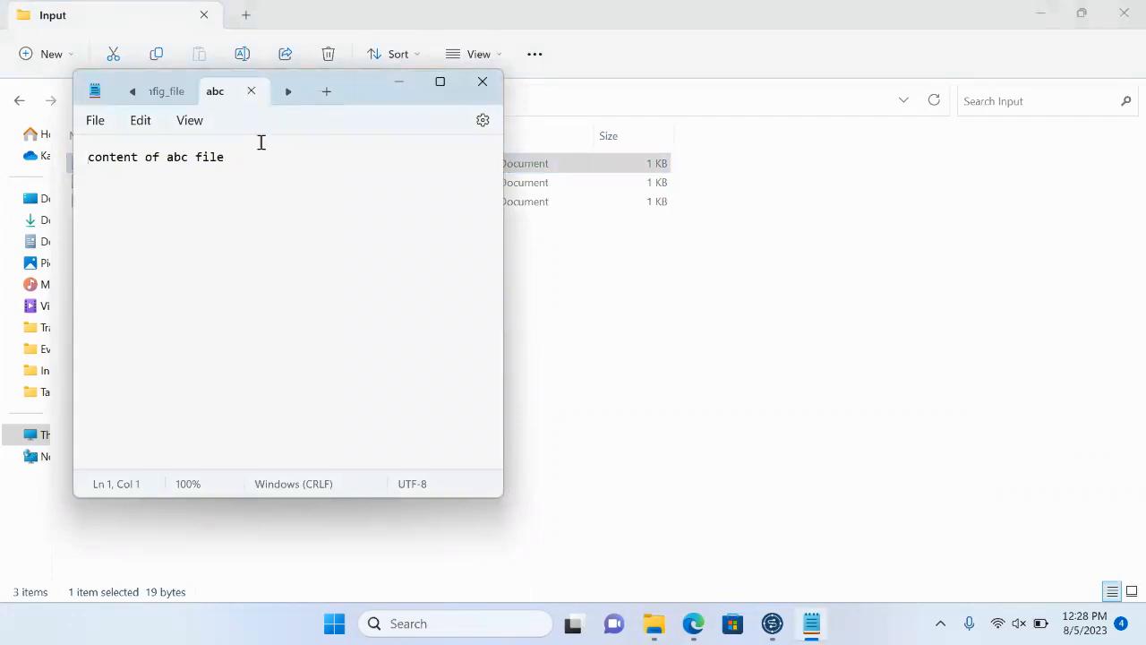
pyautogui.moveTo(236, 158); pyautogui.dragTo(65, 159)
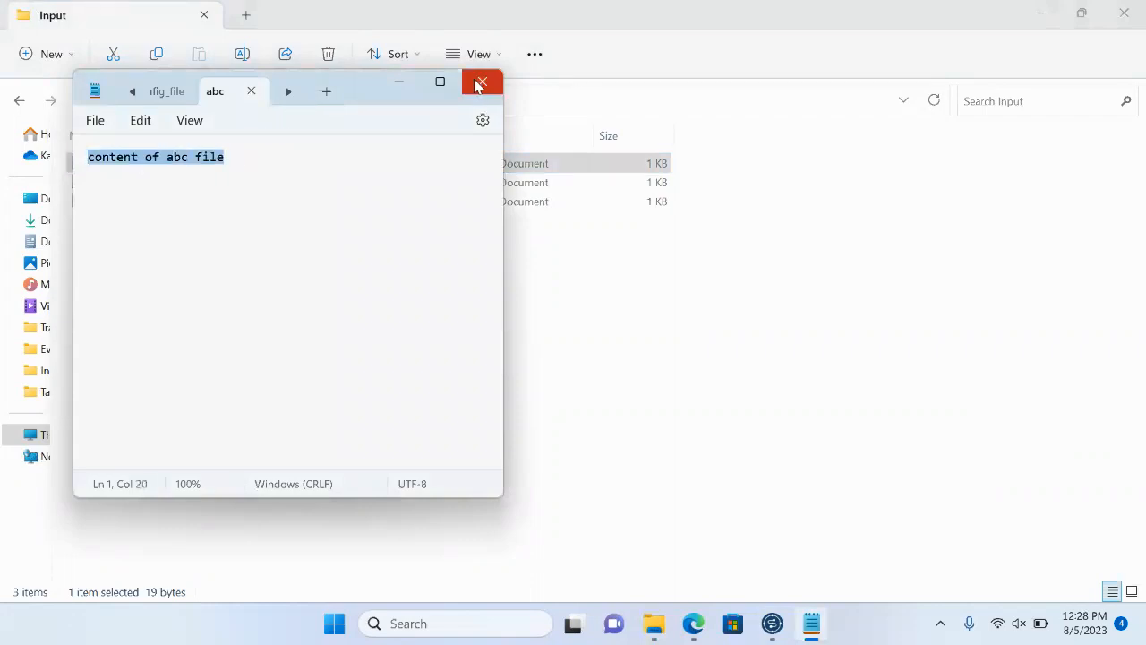
pyautogui.click(402, 81)
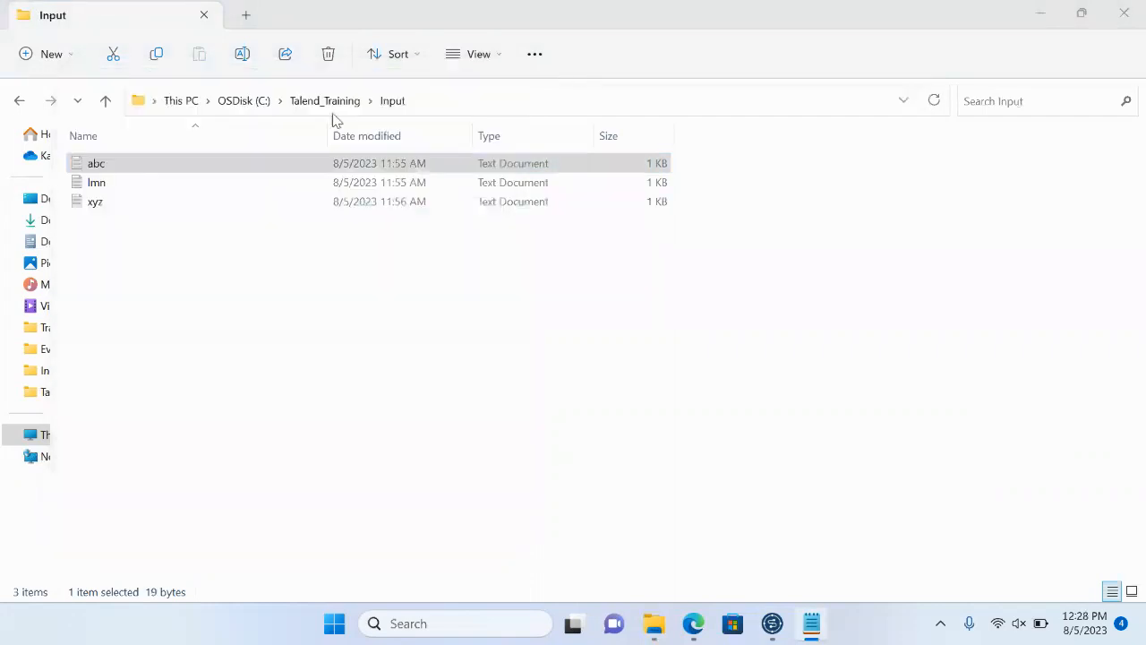
pyautogui.doubleClick(100, 182)
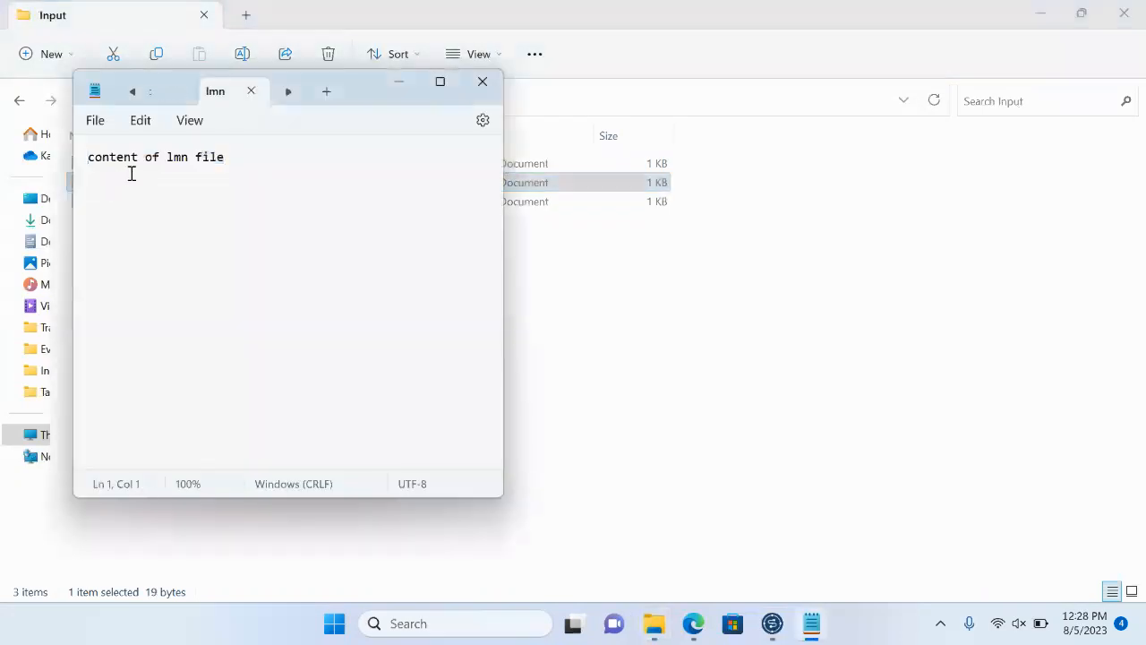
pyautogui.click(405, 80)
pyautogui.doubleClick(94, 202)
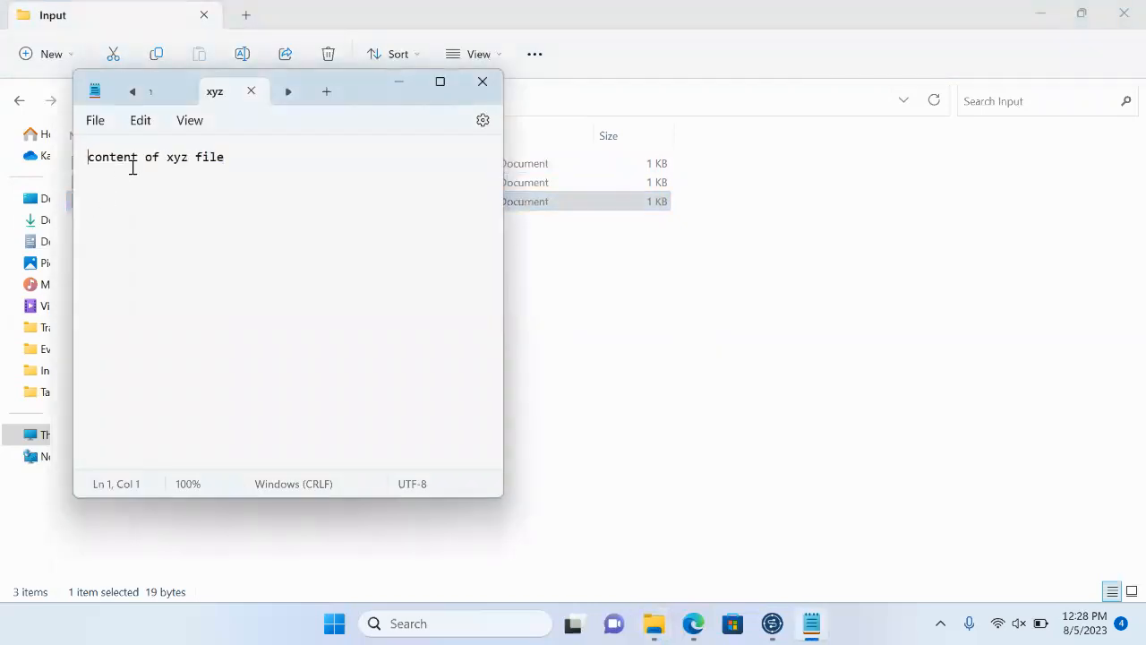
pyautogui.click(391, 78)
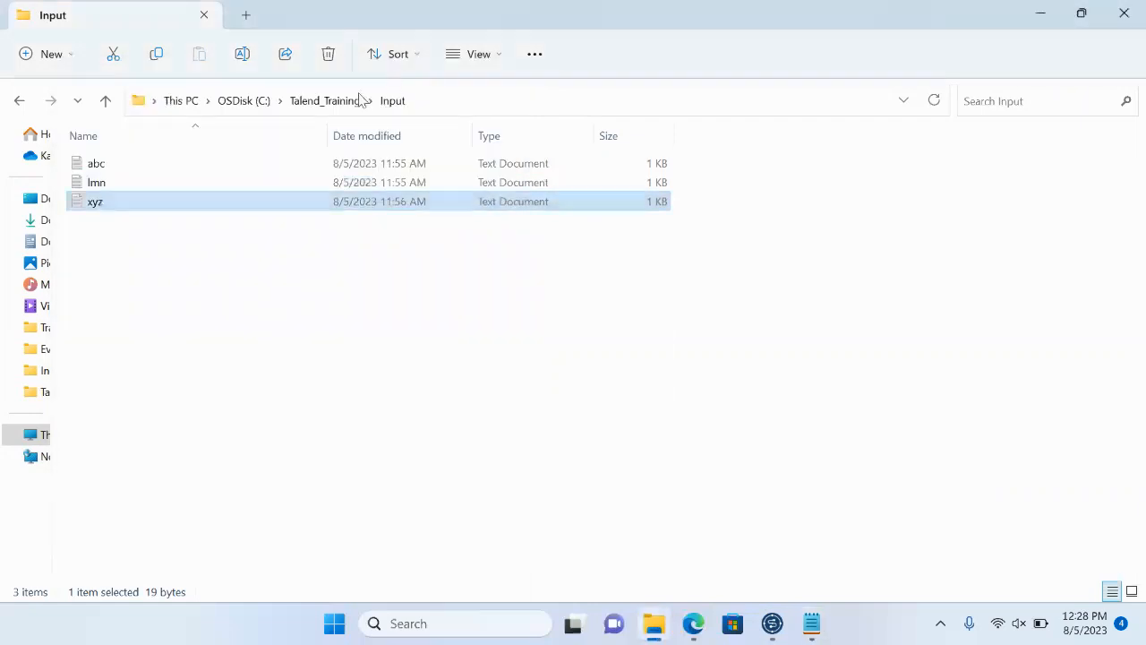
pyautogui.click(301, 105)
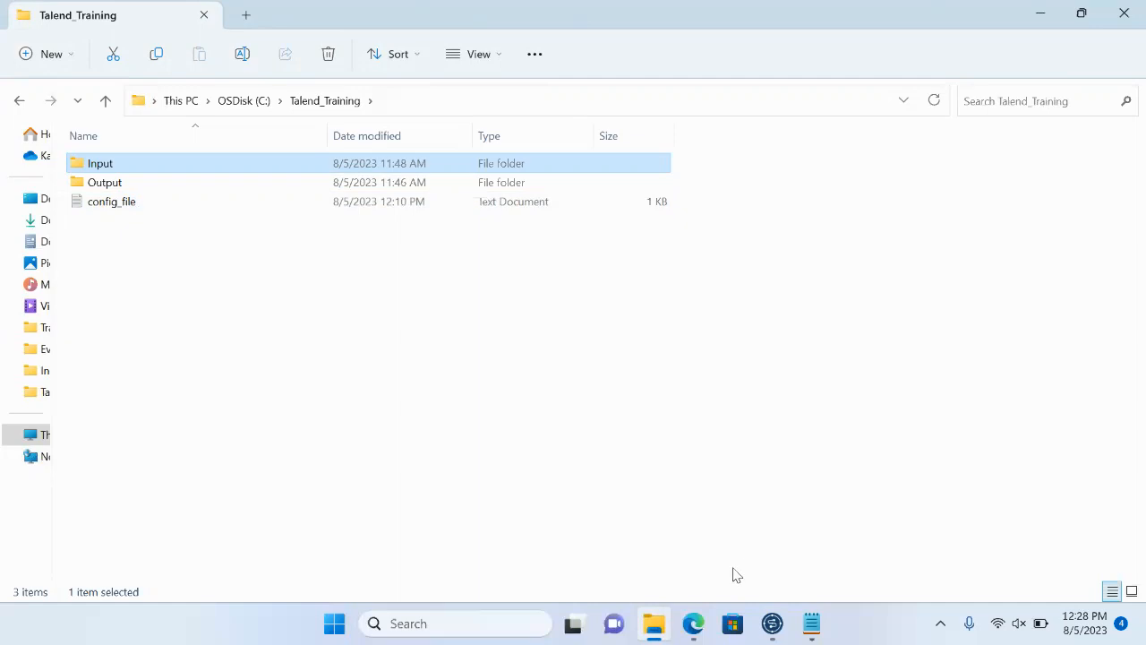
# - Switch to the Edge browser and read the tFlowToIterate component's description on the Talend help page
pyautogui.moveTo(695, 623)
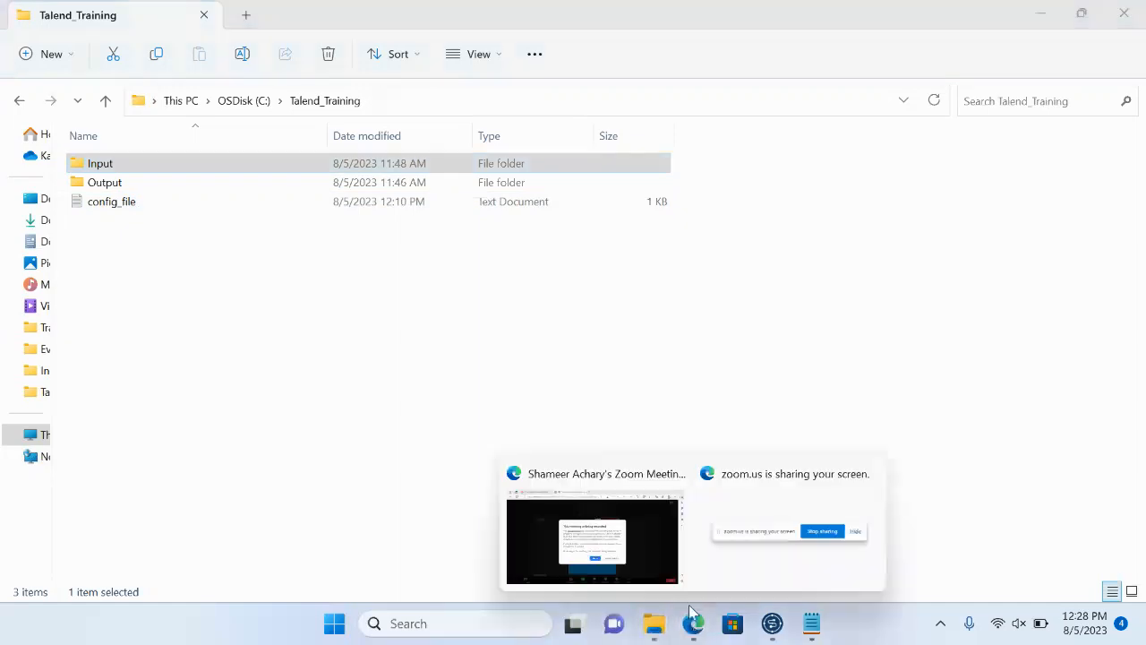
pyautogui.click(618, 538)
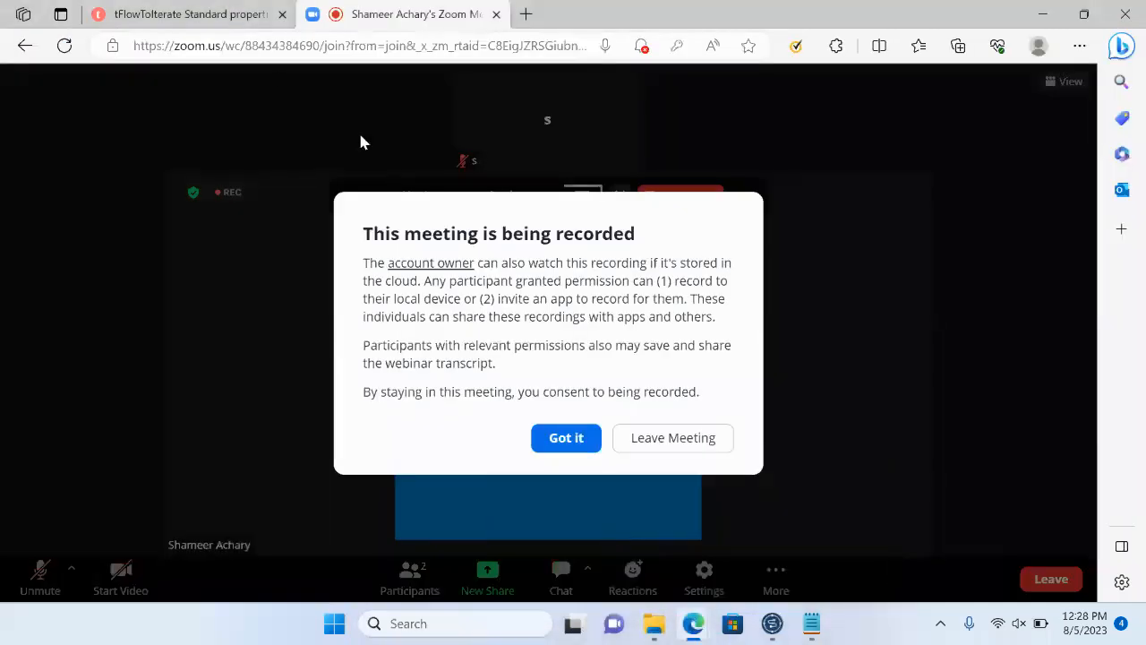
pyautogui.click(148, 19)
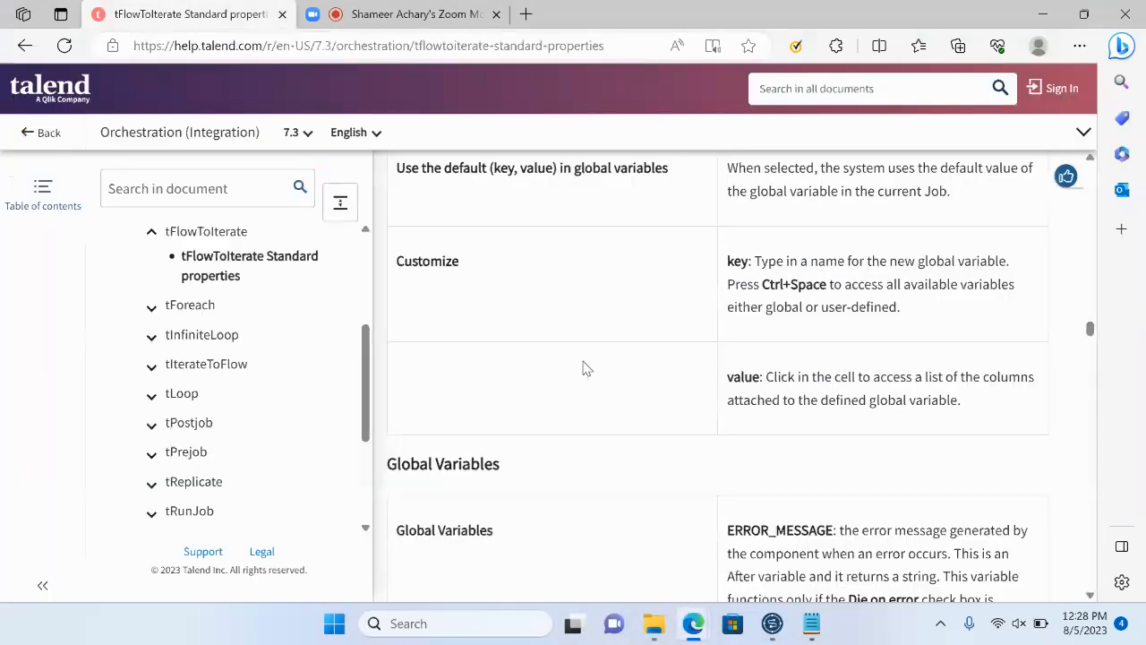
pyautogui.scroll(2, 586, 368)
pyautogui.scroll(6, 587, 368)
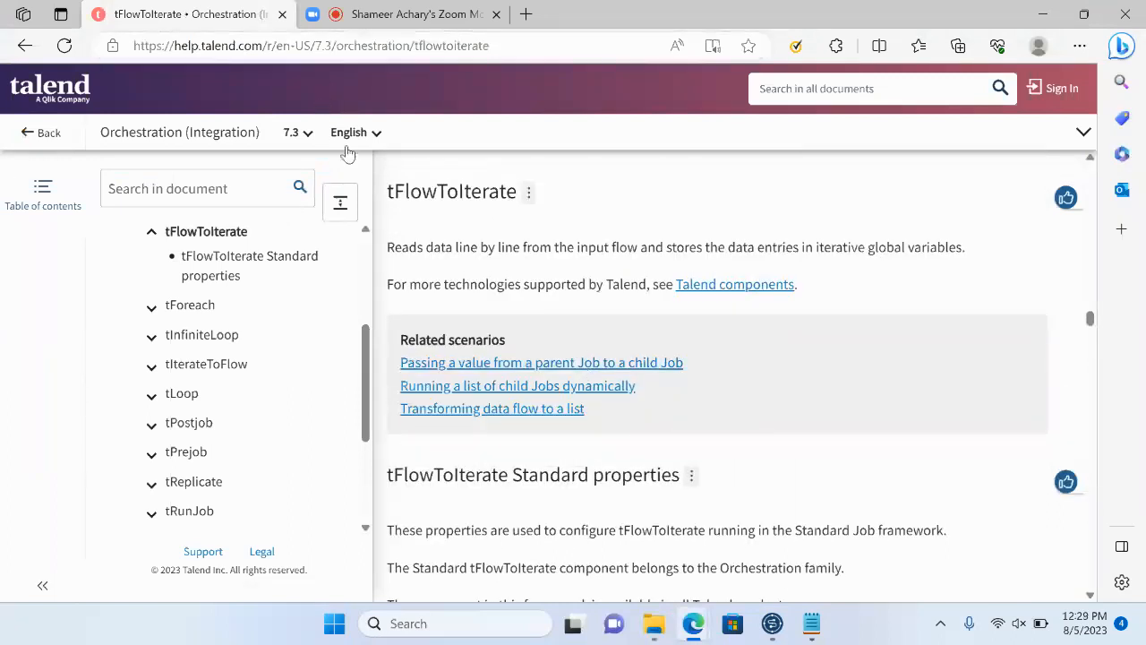
pyautogui.scroll(1, 420, 239)
pyautogui.scroll(2, 420, 239)
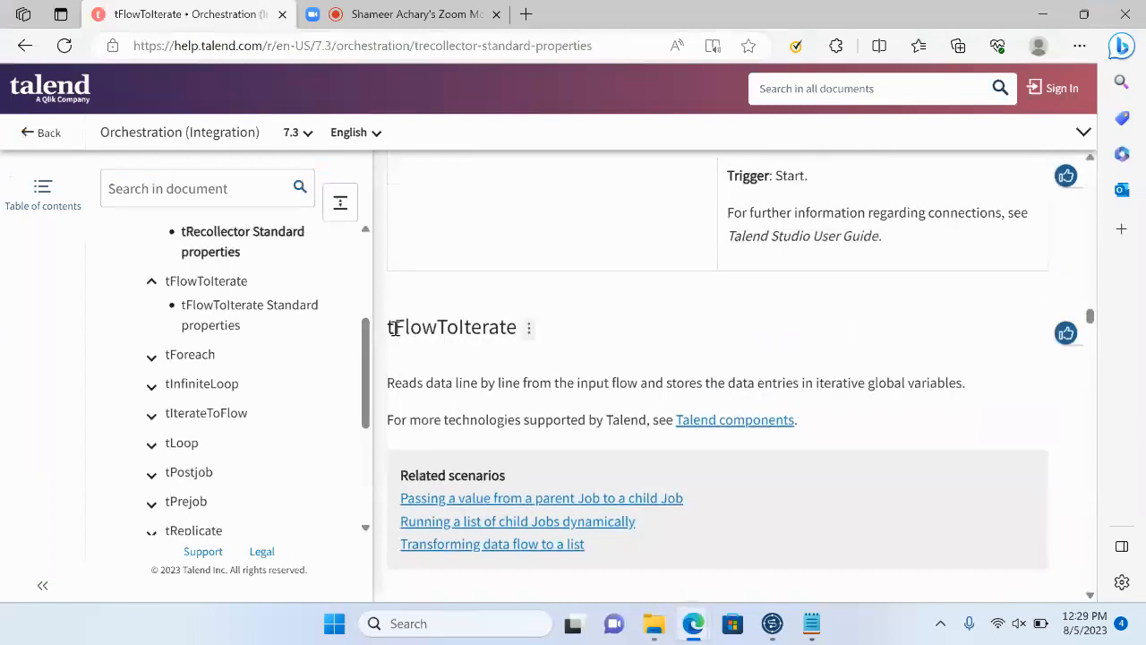
pyautogui.moveTo(391, 334); pyautogui.dragTo(511, 330)
pyautogui.moveTo(396, 385); pyautogui.dragTo(946, 385)
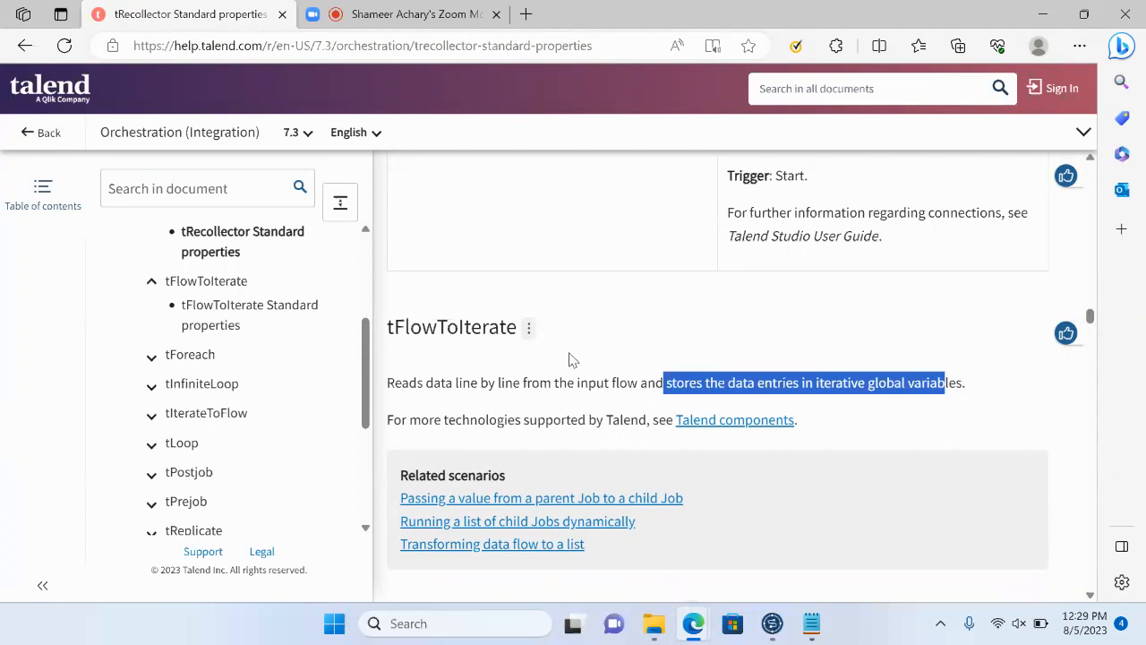
pyautogui.click(1043, 15)
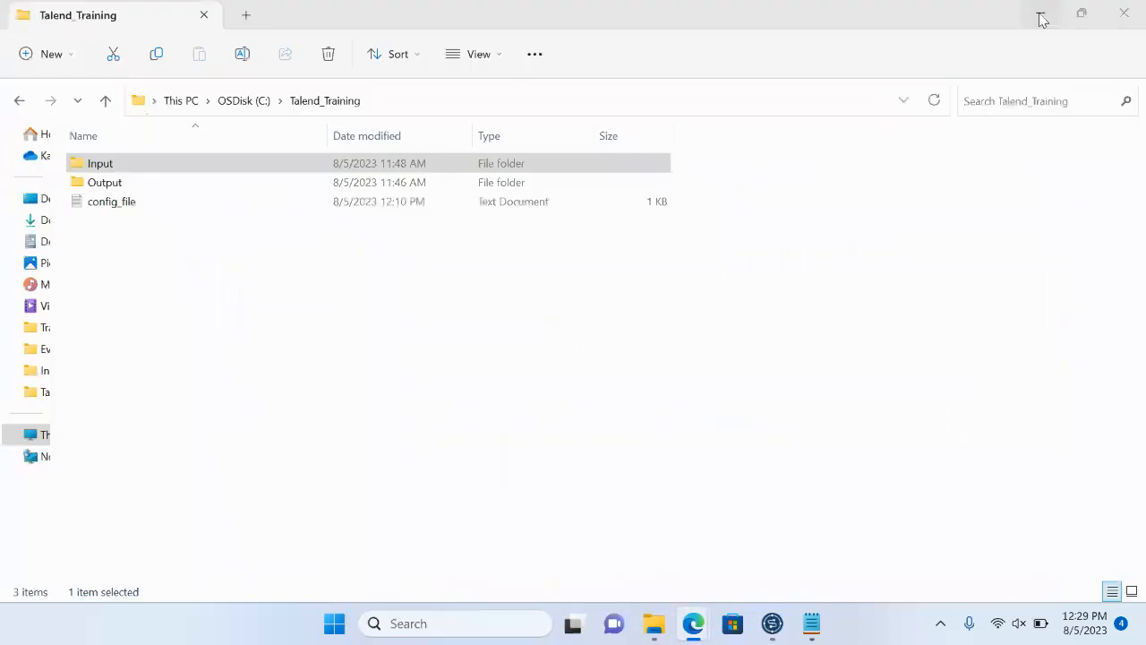
# - Switch to Talend Open Studio and add a tFileInputFullRow component near the upper-left of the tflowToIterate job canvas
pyautogui.click(771, 623)
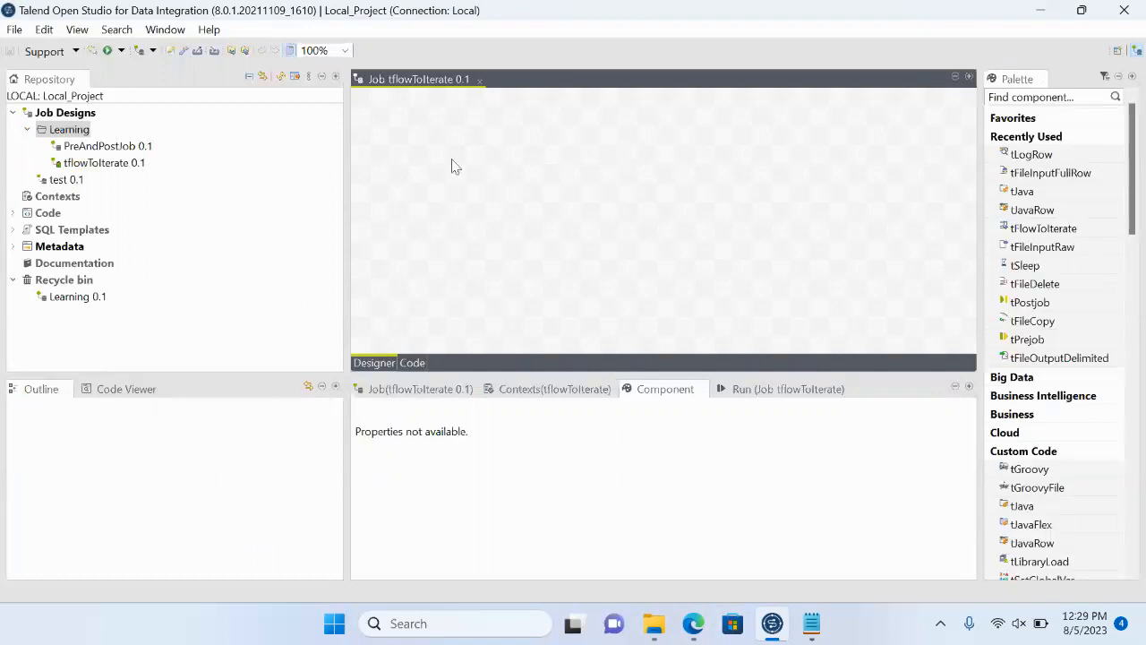
pyautogui.write('tfil')
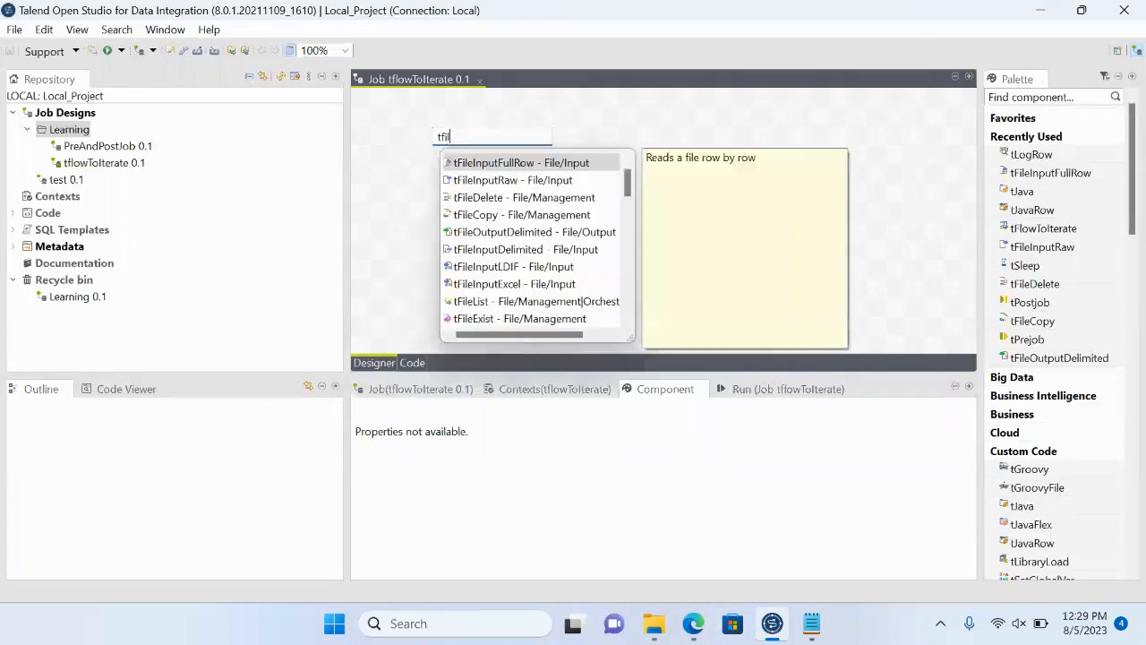
pyautogui.write('einput')
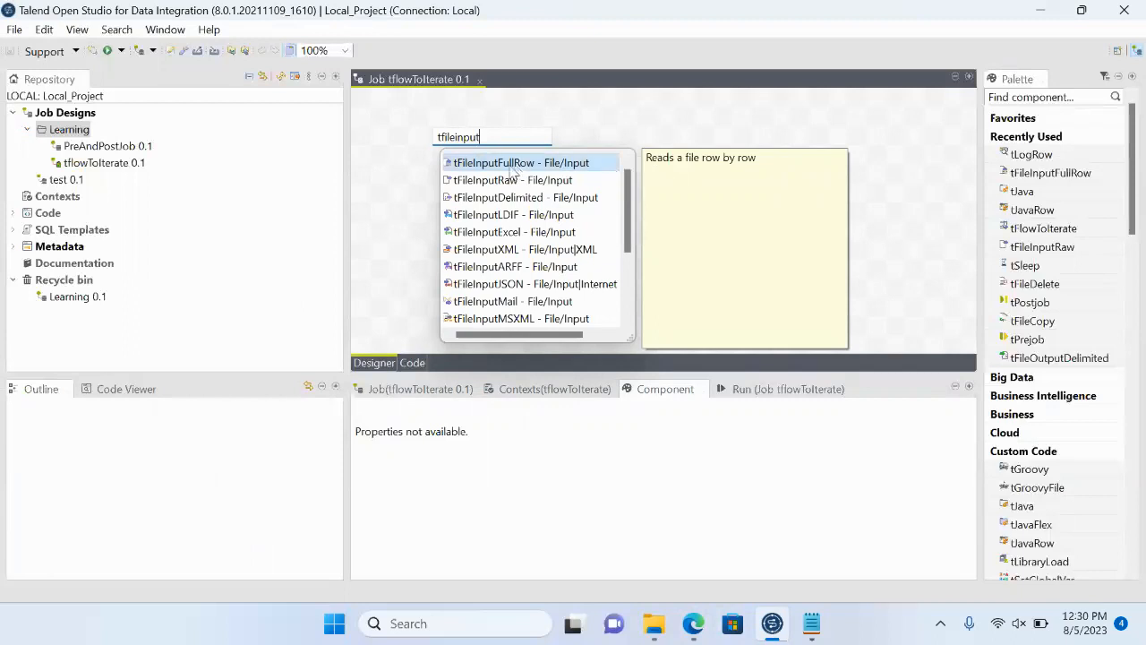
pyautogui.doubleClick(509, 167)
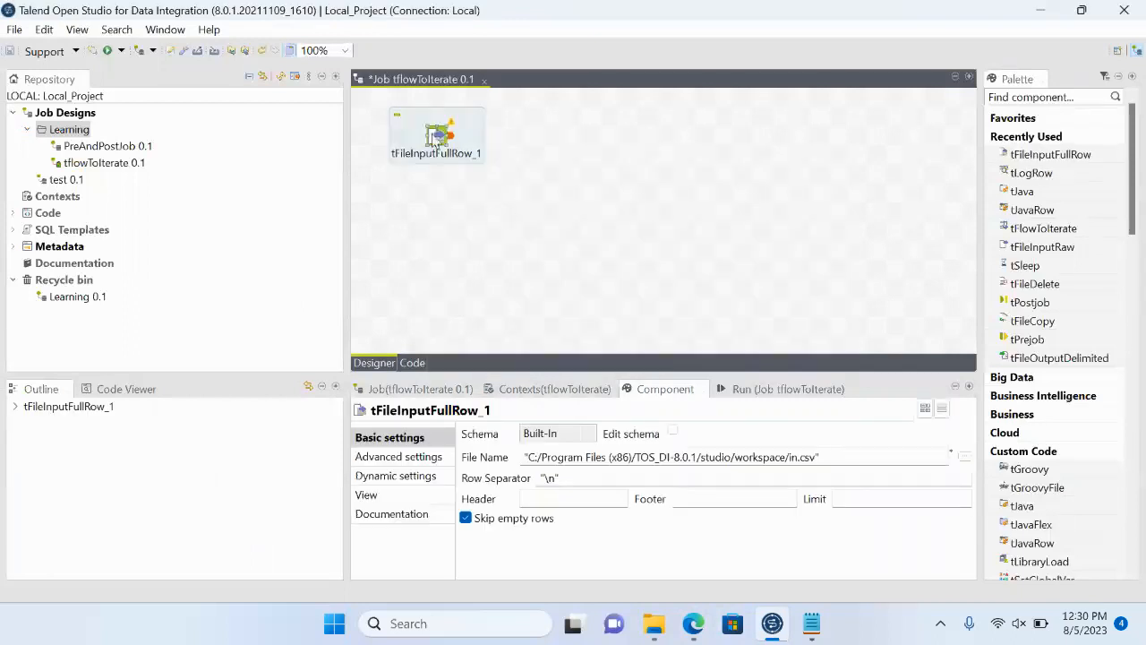
# - Reopen config_file from the Talend_Training folder, review its rows, especially the abc.txt path, and return to Talend Open Studio
pyautogui.moveTo(661, 626)
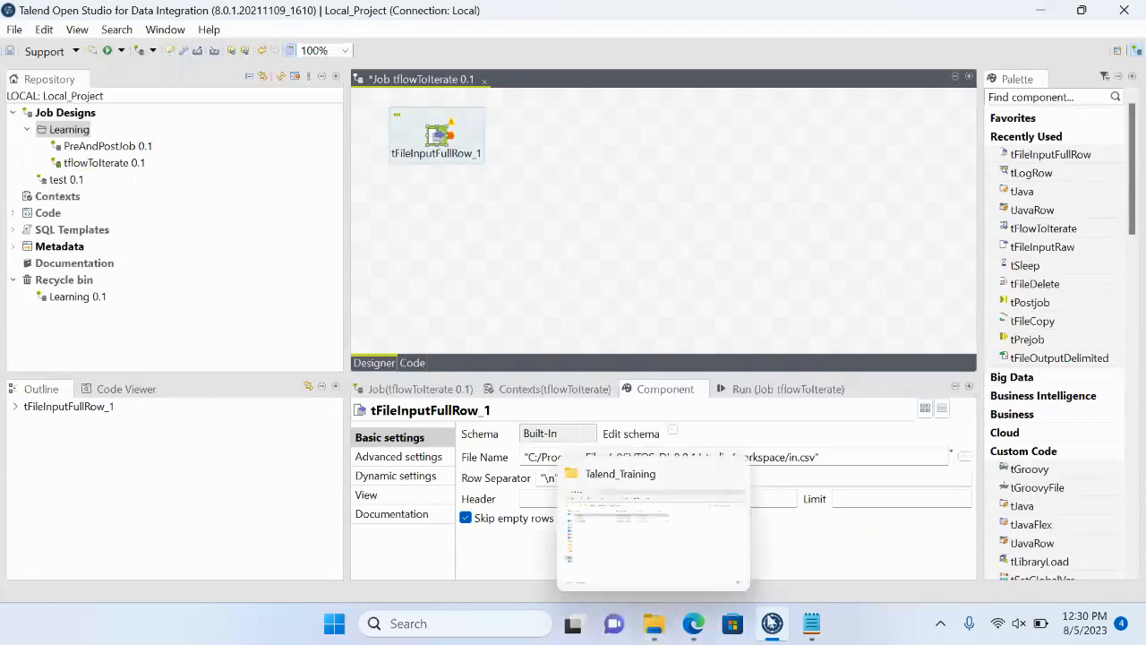
pyautogui.click(591, 537)
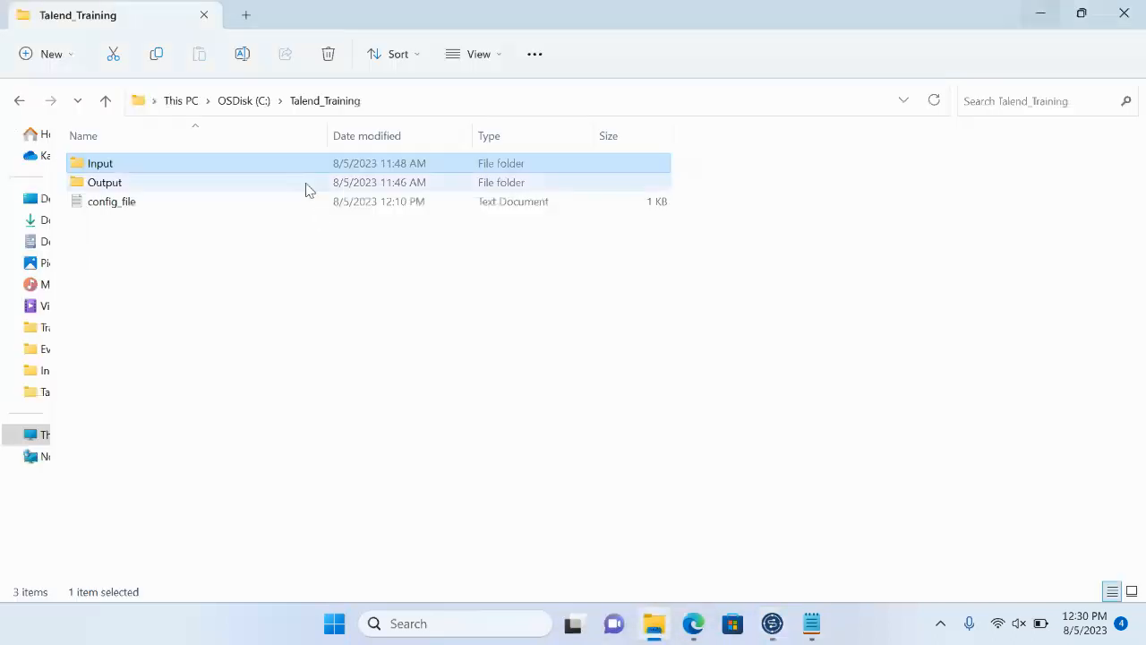
pyautogui.doubleClick(112, 202)
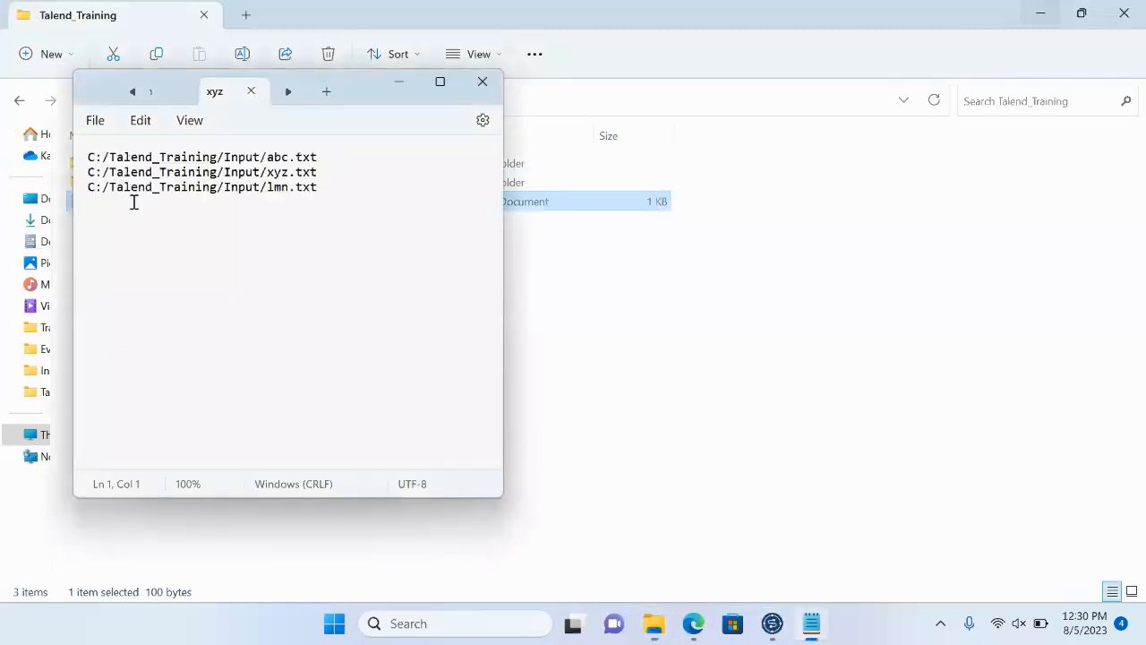
pyautogui.moveTo(318, 187); pyautogui.dragTo(57, 166)
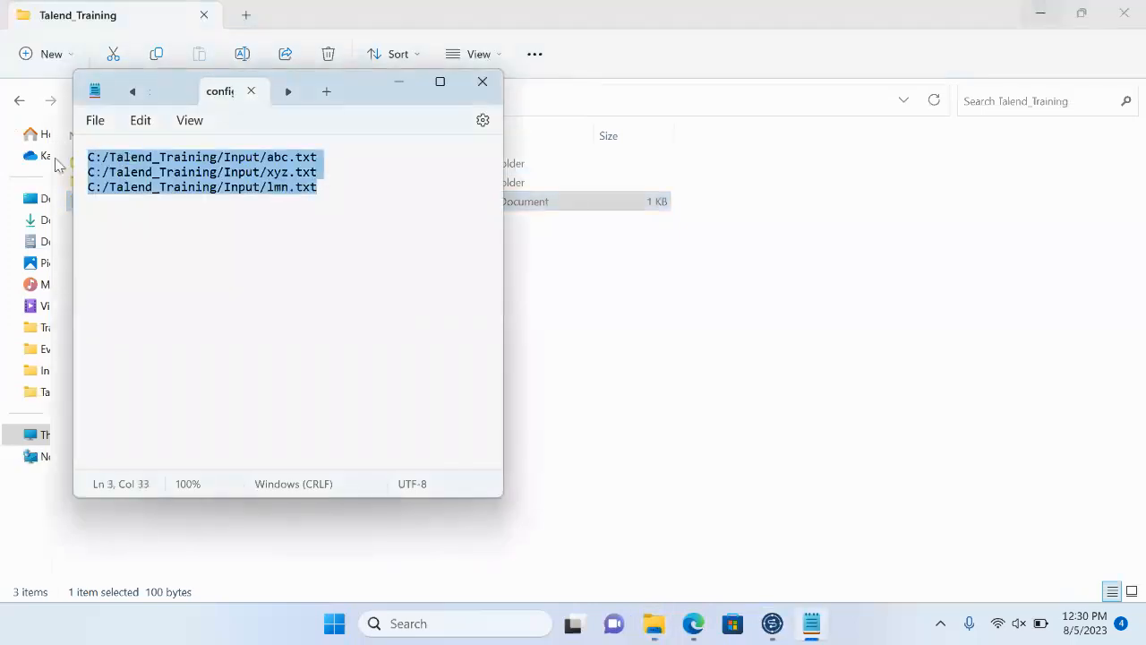
pyautogui.click(182, 226)
pyautogui.moveTo(321, 156); pyautogui.dragTo(36, 158)
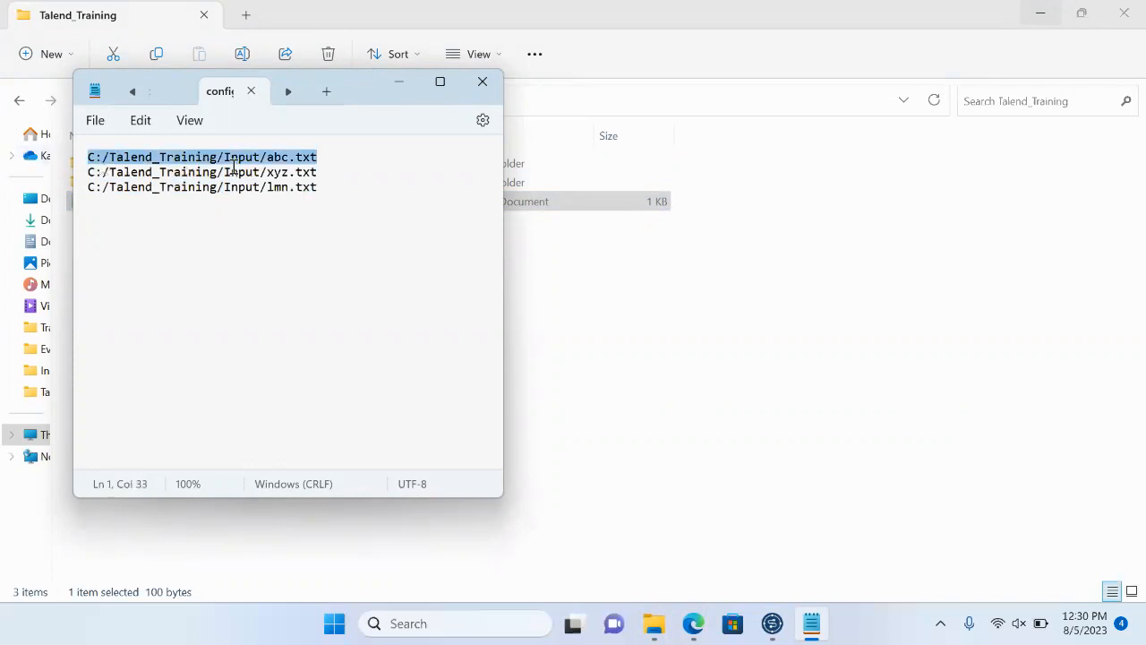
pyautogui.click(325, 162)
pyautogui.moveTo(326, 162); pyautogui.dragTo(11, 159)
pyautogui.moveTo(341, 161); pyautogui.dragTo(2, 154)
pyautogui.click(771, 630)
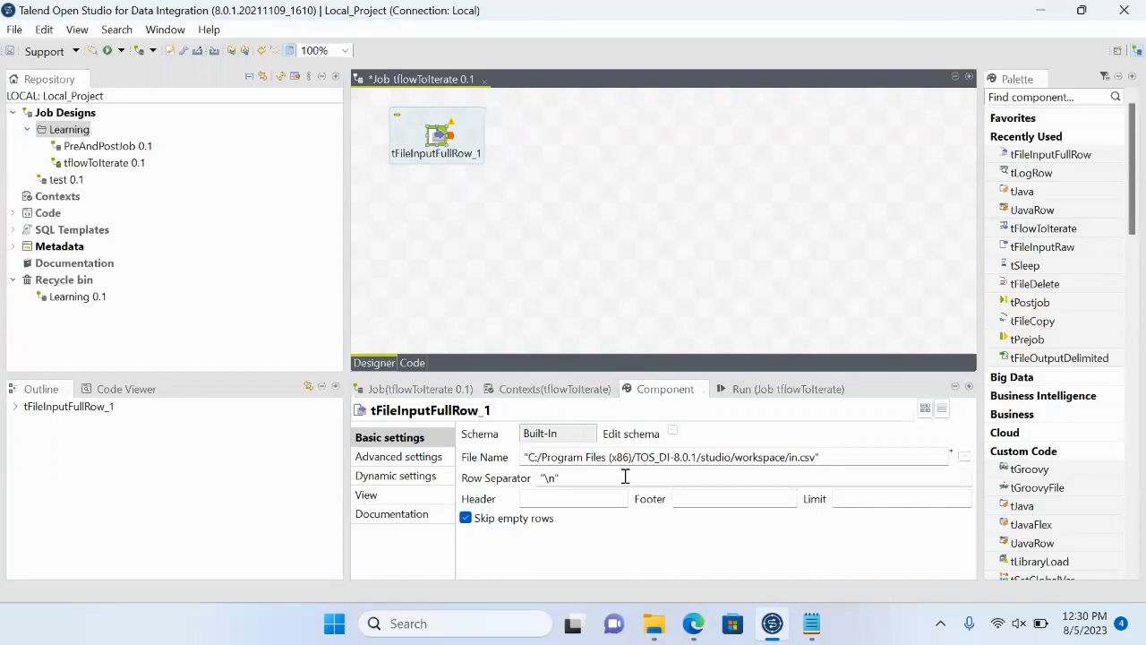
# - Copy the config_file path from the open Notepad note and set tFileInputFullRow's file name to "C:/Talend_Training/config_file.txt"
pyautogui.click(812, 625)
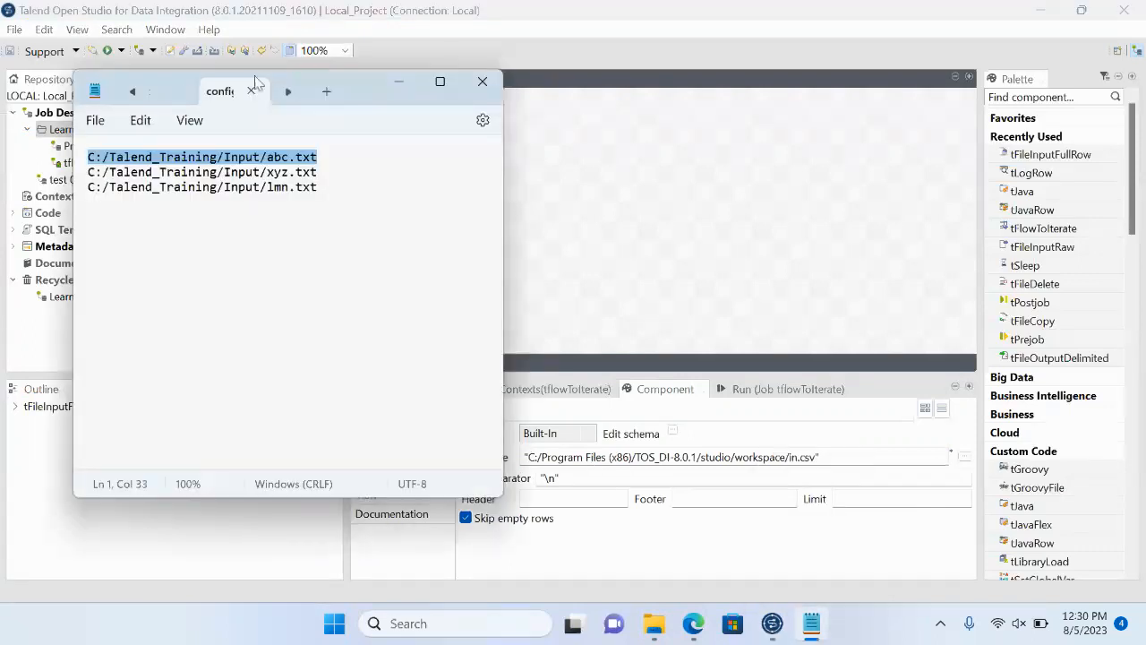
pyautogui.click(132, 93)
pyautogui.click(132, 94)
pyautogui.click(131, 93)
pyautogui.click(173, 93)
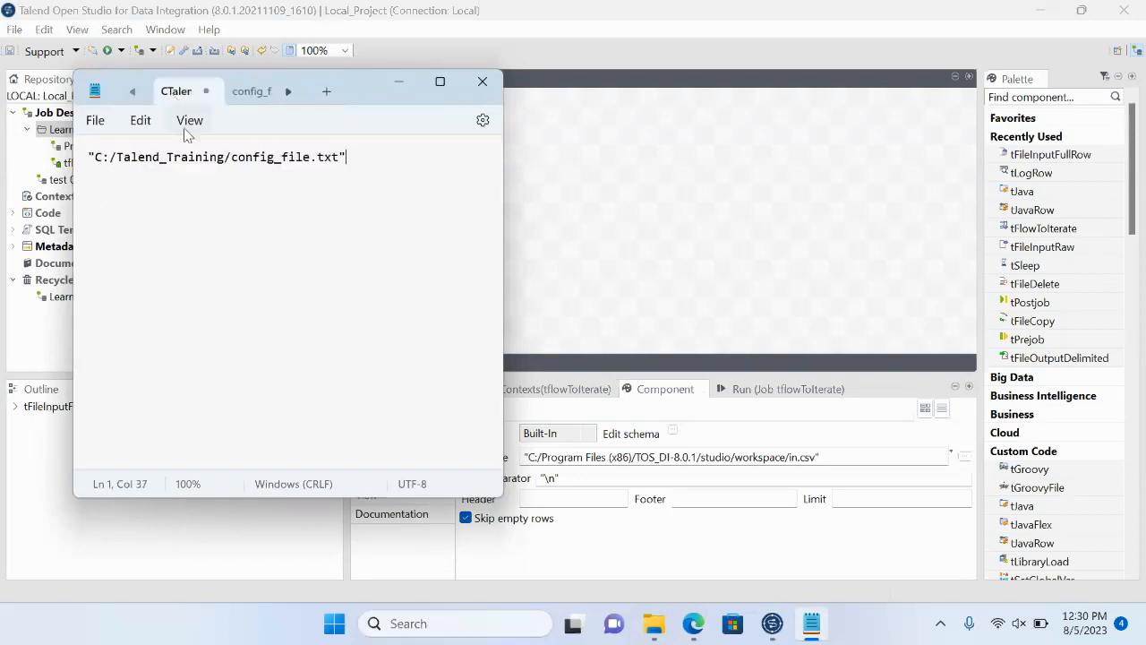
pyautogui.moveTo(358, 160); pyautogui.dragTo(2, 130)
pyautogui.hotkey('ctrl', 'c')
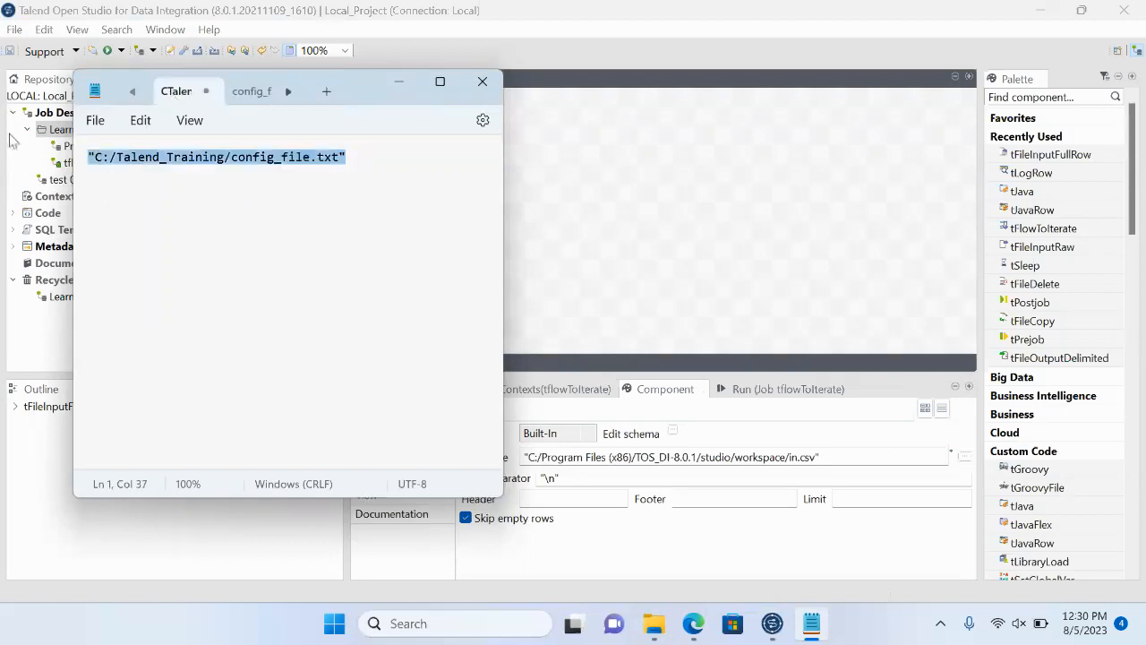
pyautogui.click(697, 458)
pyautogui.hotkey('ctrl', 'a')
pyautogui.hotkey('ctrl', 'v')
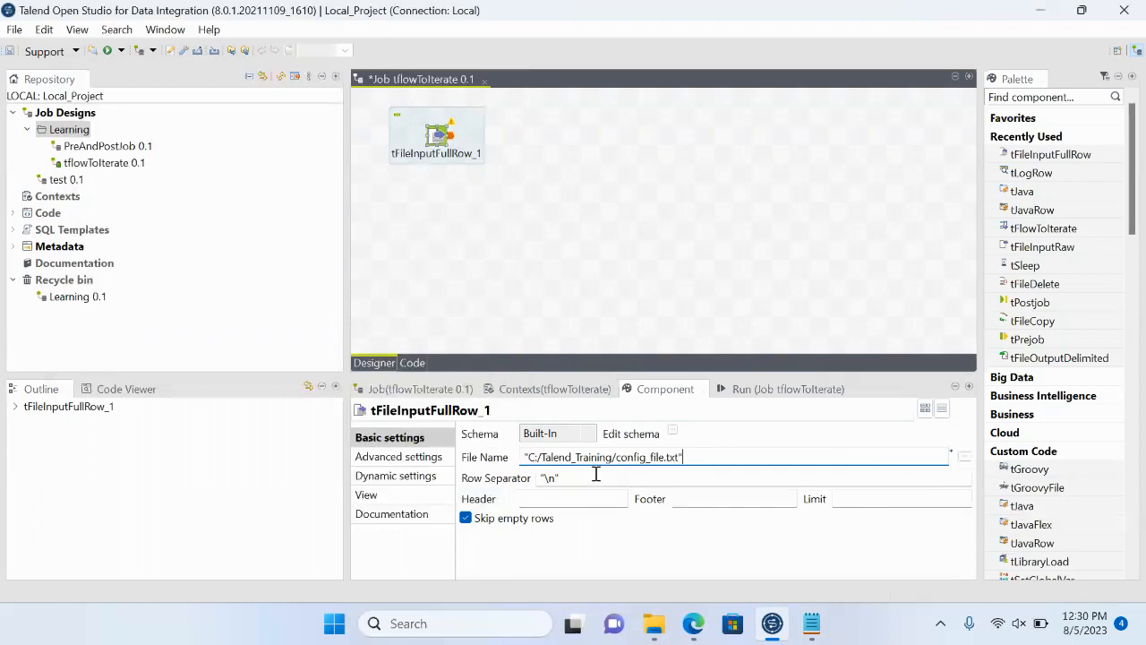
# - Add a tLogRow component on the canvas beside tFileInputFullRow
pyautogui.click(540, 130)
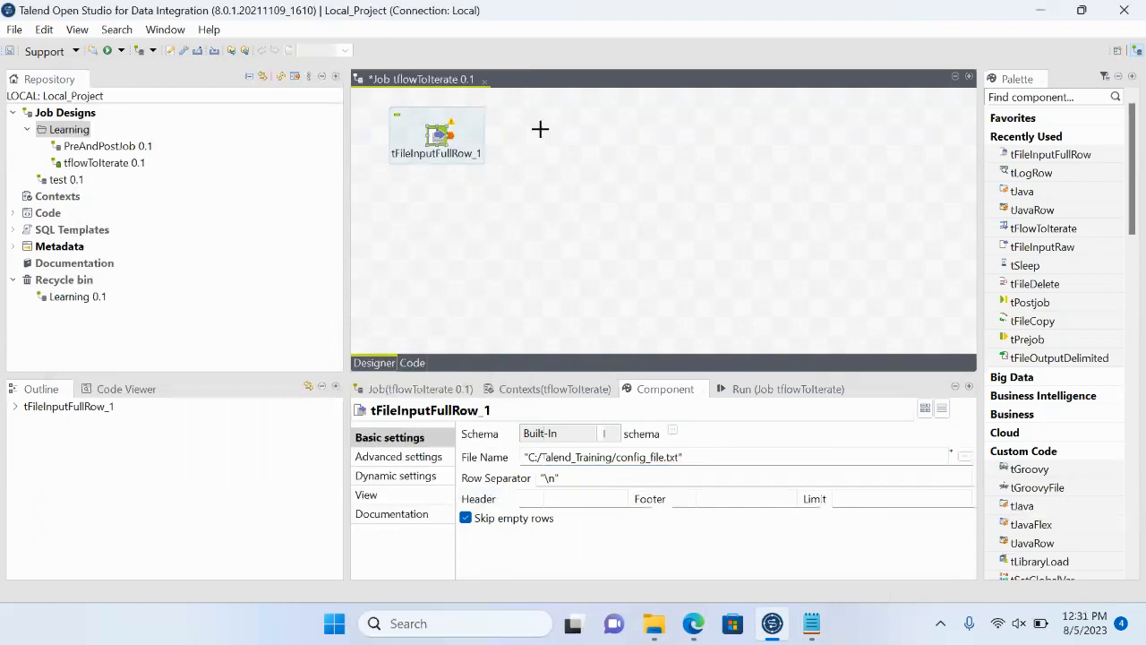
pyautogui.write('tlow')
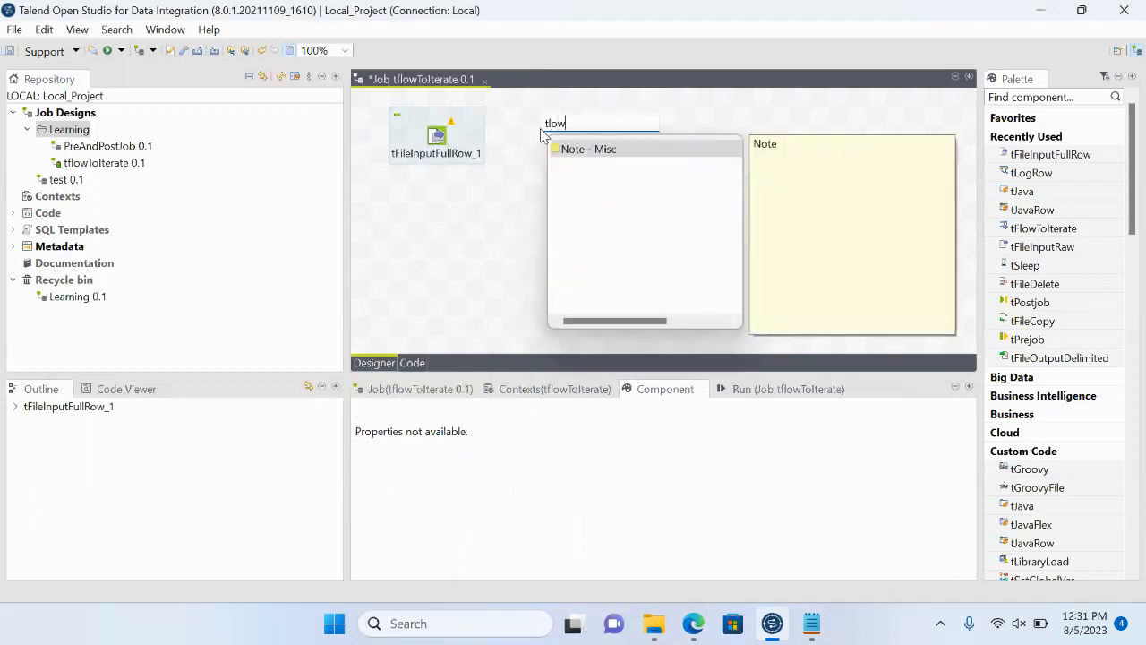
pyautogui.press('BackSpace')
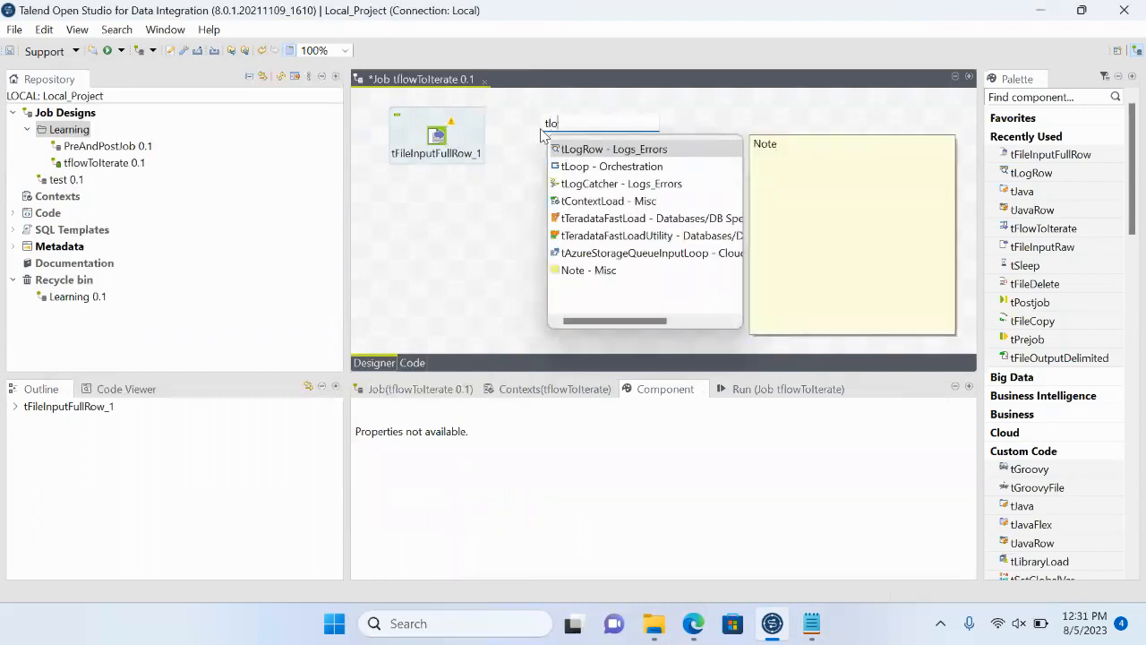
pyautogui.write('gr')
pyautogui.press('Return')
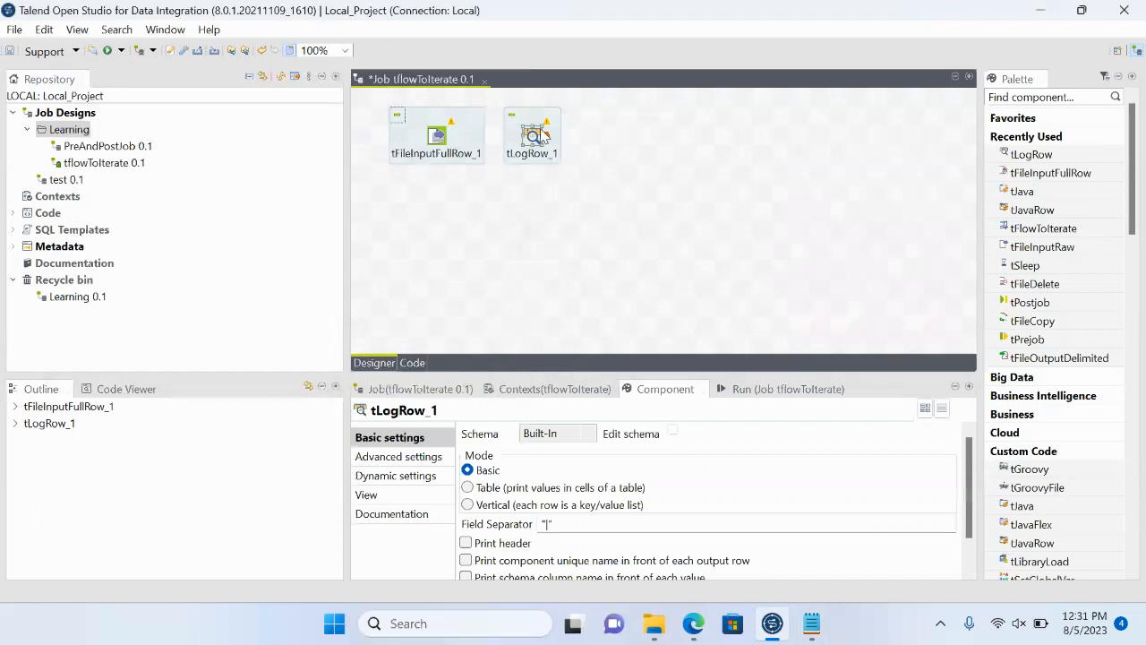
# - Connect tFileInputFullRow to tLogRow with a Main row link
pyautogui.rightClick(447, 142)
pyautogui.moveTo(491, 152)
pyautogui.click(704, 148)
pyautogui.click(534, 137)
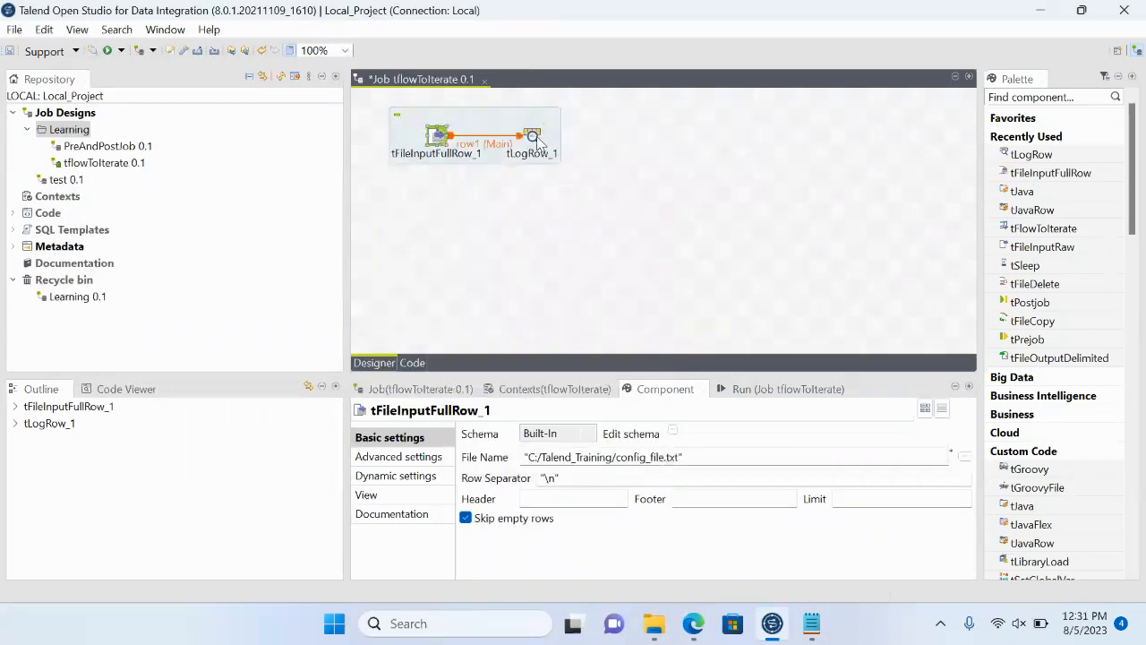
# - Run the job and examine the file paths printed in the enlarged console, then restore the normal layout
pyautogui.click(766, 389)
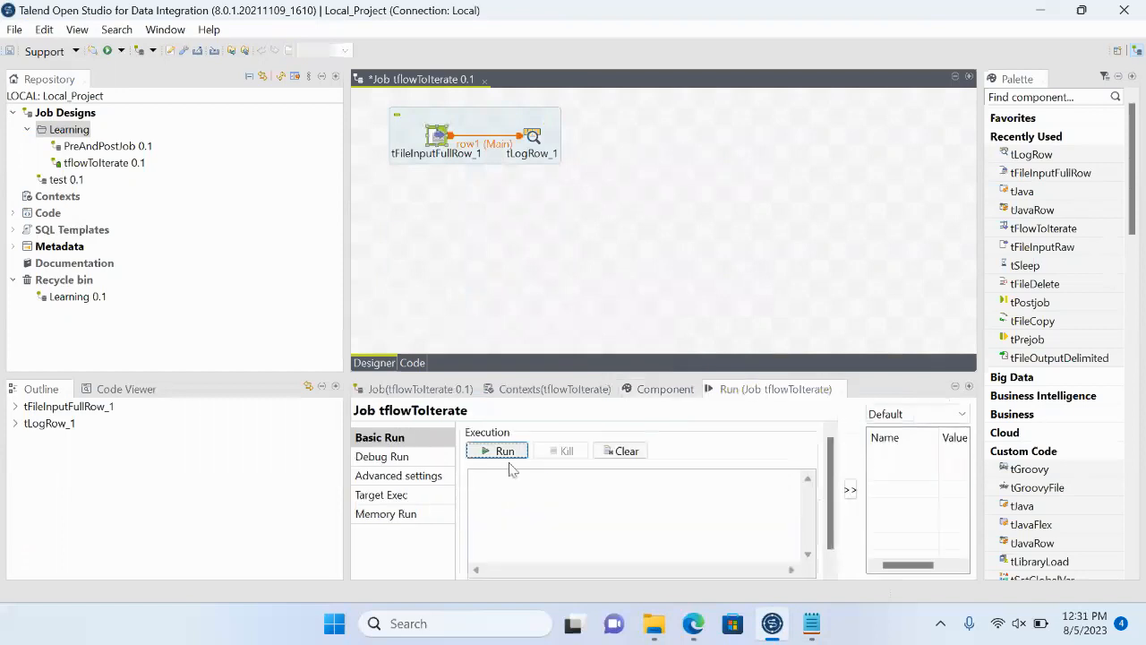
pyautogui.click(503, 457)
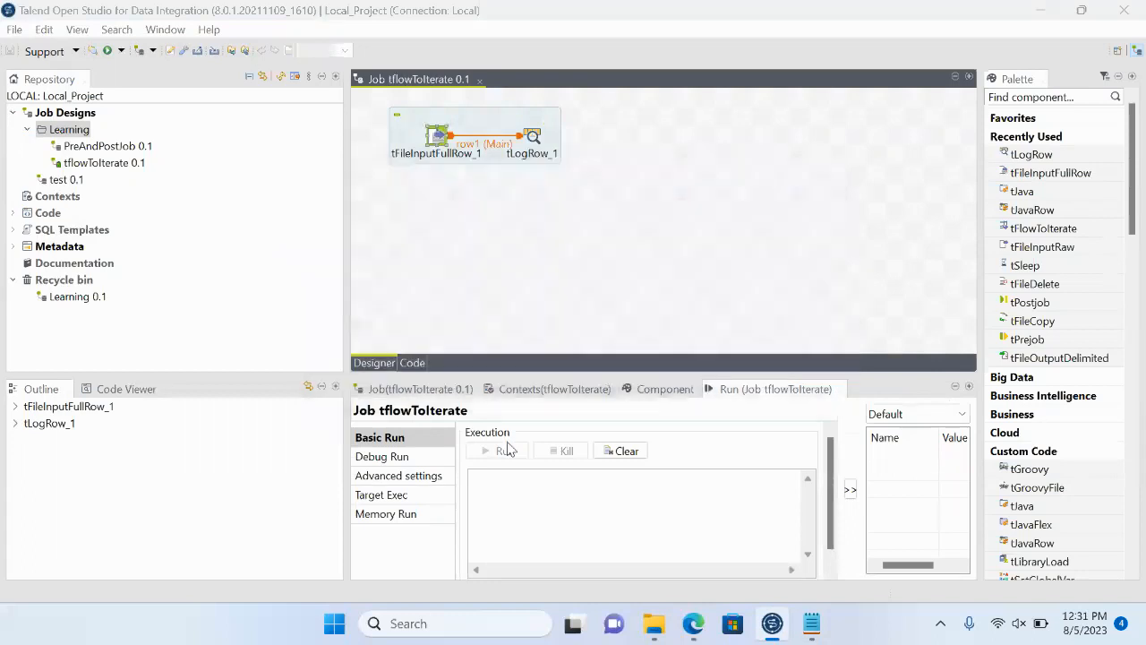
pyautogui.doubleClick(771, 391)
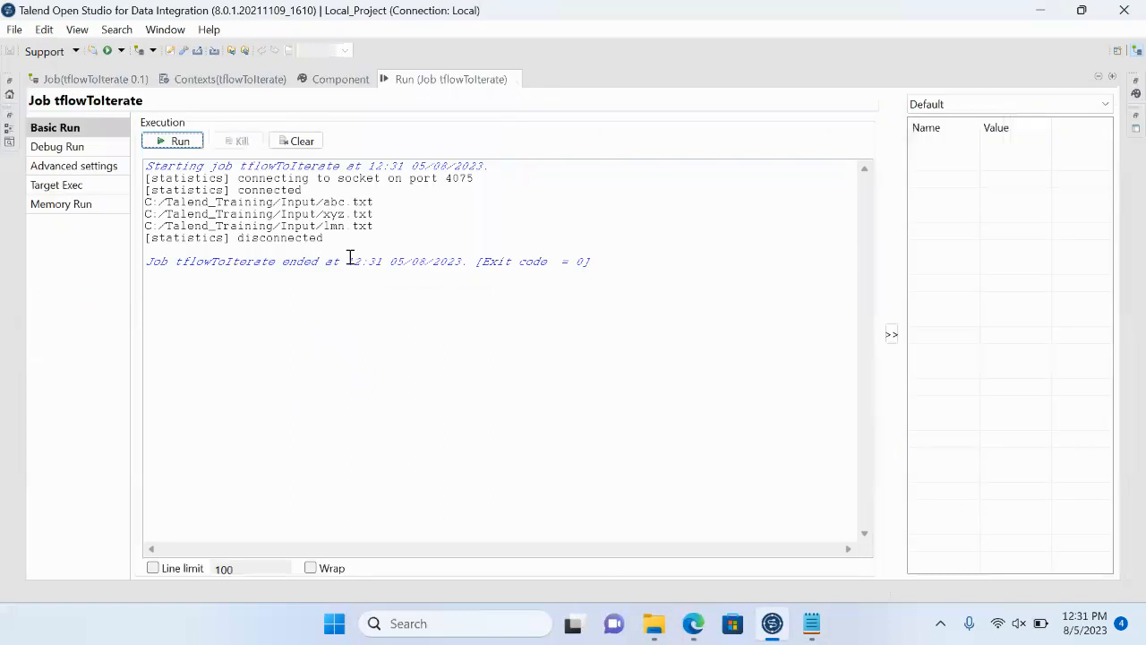
pyautogui.moveTo(374, 226); pyautogui.dragTo(133, 201)
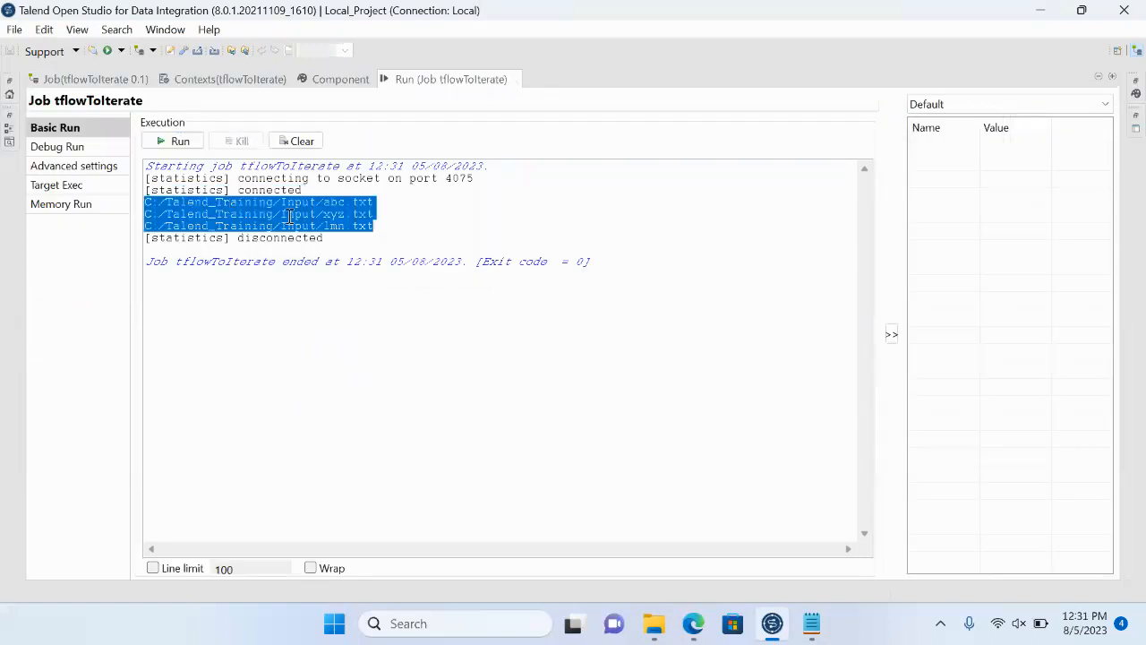
pyautogui.click(384, 235)
pyautogui.moveTo(384, 226); pyautogui.dragTo(120, 197)
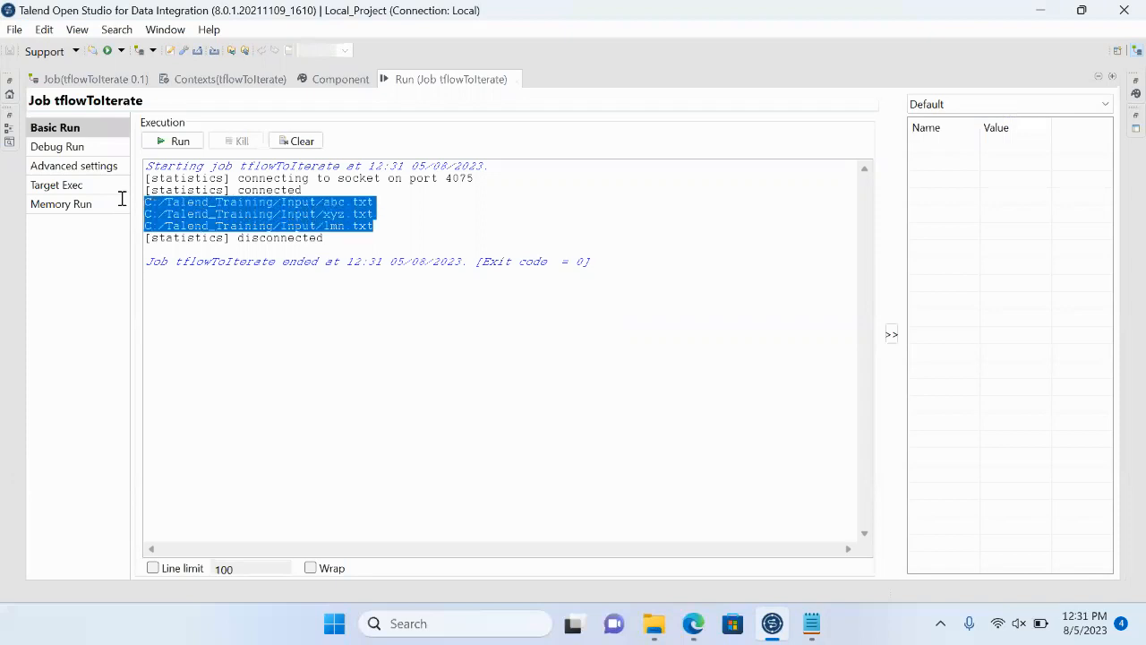
pyautogui.doubleClick(450, 81)
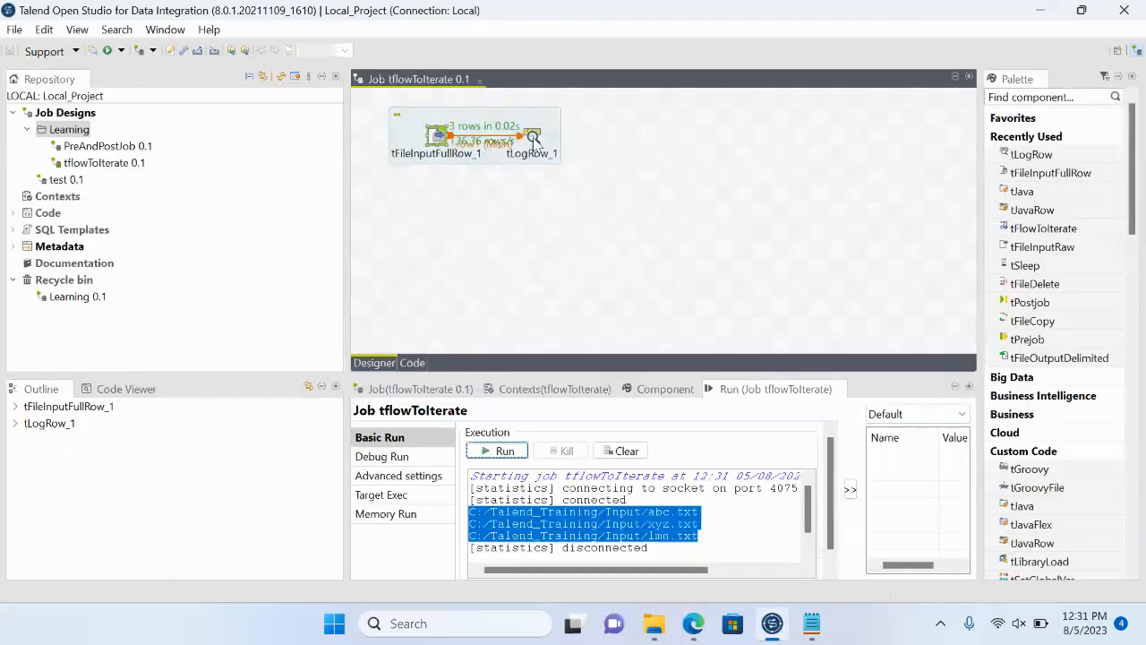
# - Replace the tLogRow component with a tFlowToIterate component placed slightly lower beside tFileInputFullRow
pyautogui.click(532, 143)
pyautogui.press('Delete')
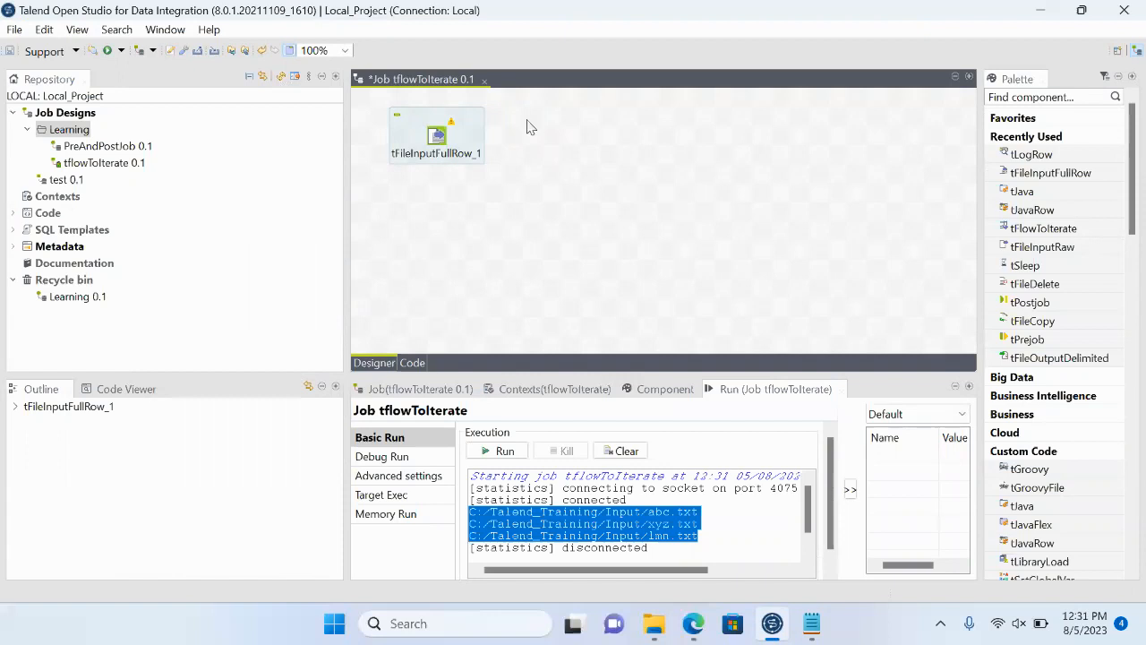
pyautogui.write('tf')
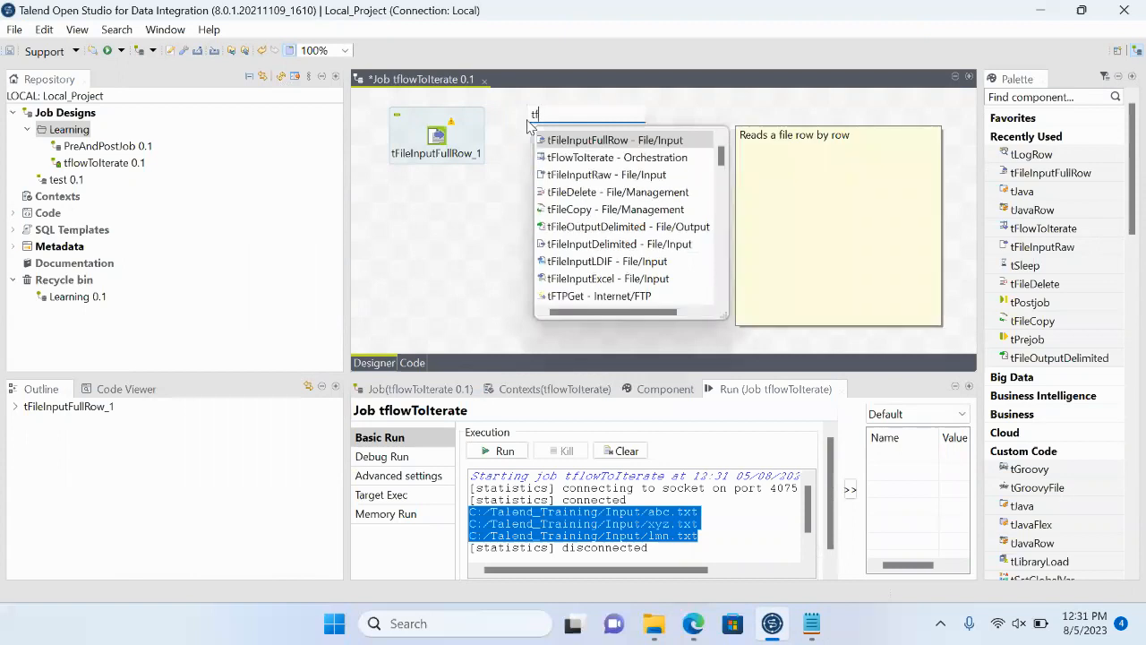
pyautogui.write('ilow')
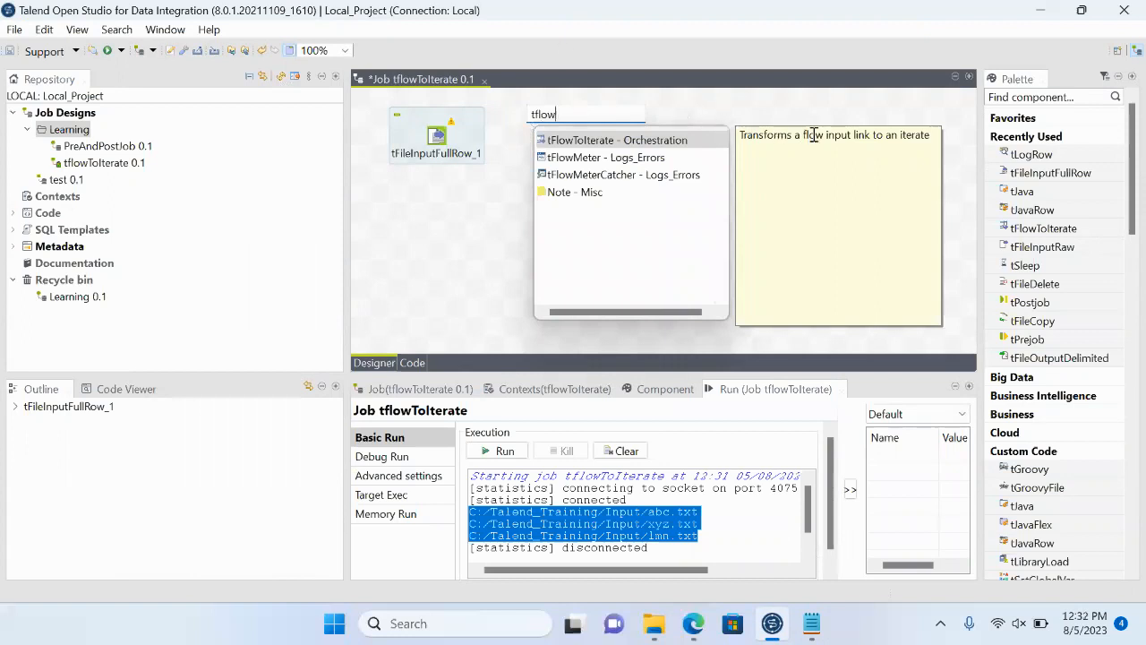
pyautogui.doubleClick(631, 142)
pyautogui.moveTo(532, 119); pyautogui.dragTo(551, 155)
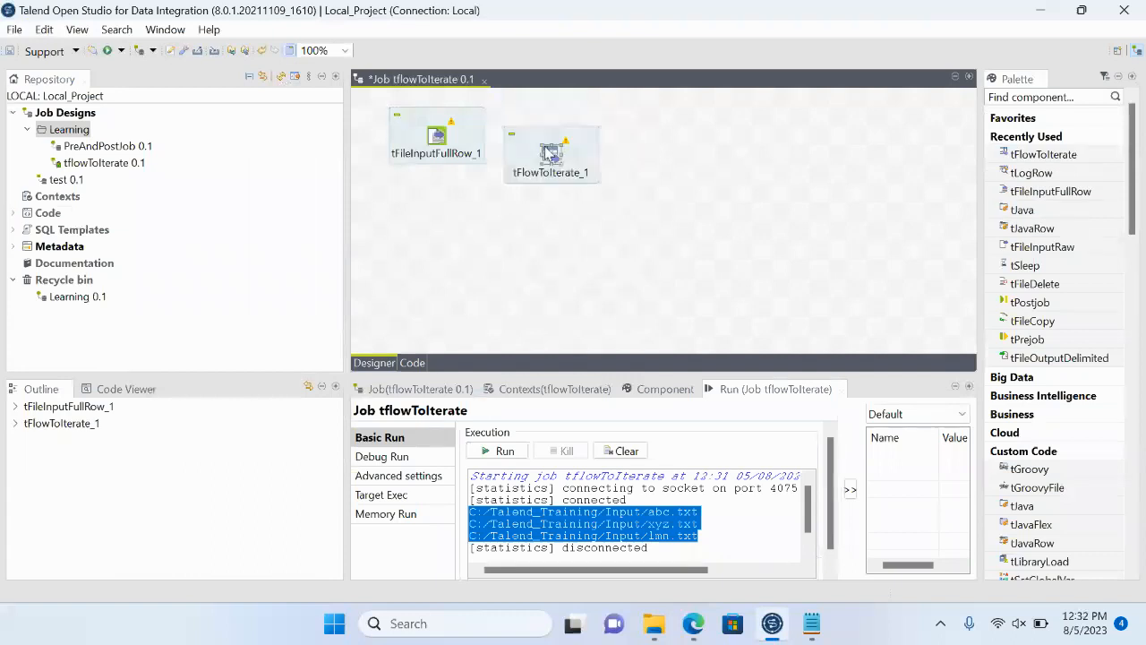
# - Connect tFileInputFullRow to tFlowToIterate with a Main row link and move tFlowToIterate slightly further away
pyautogui.rightClick(437, 146)
pyautogui.moveTo(494, 148)
pyautogui.click(694, 150)
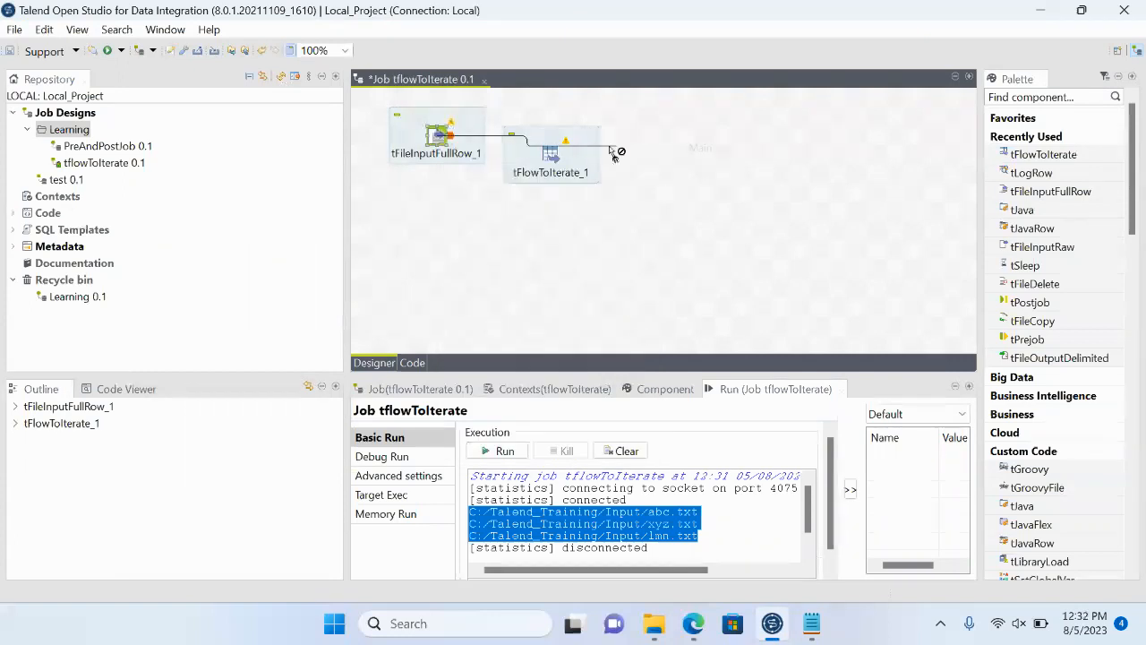
pyautogui.click(557, 160)
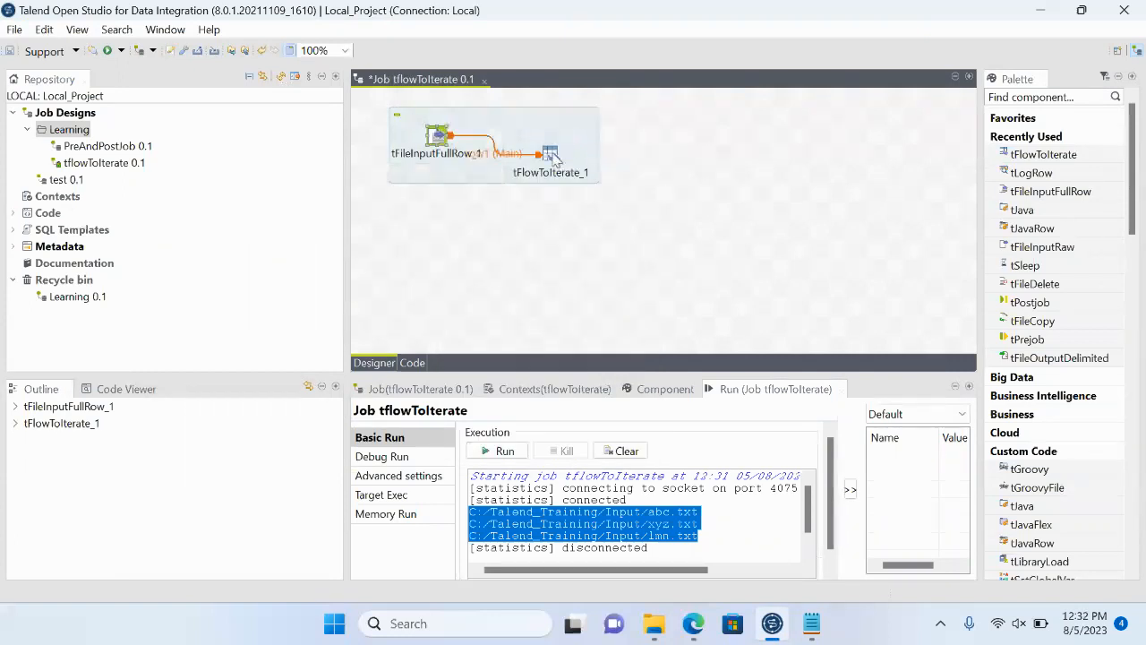
pyautogui.moveTo(552, 156); pyautogui.dragTo(572, 156)
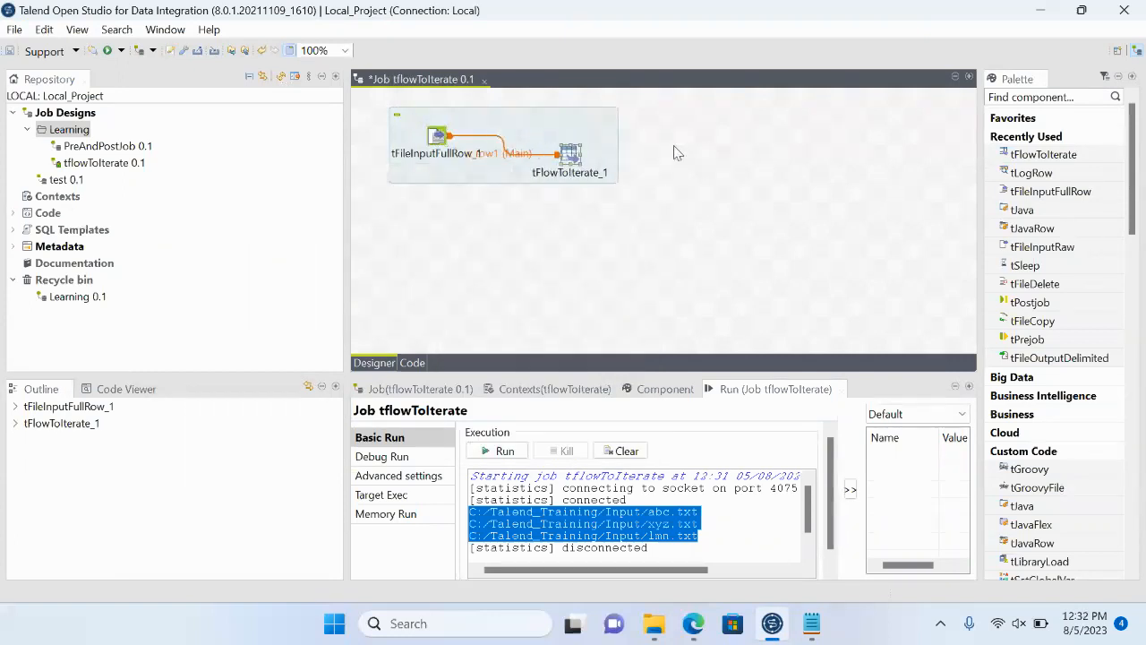
# - Add a tJava component to the right of tFlowToIterate, clear of the existing subjob and level with tFileInputFullRow
pyautogui.click(623, 153)
pyautogui.write('tj')
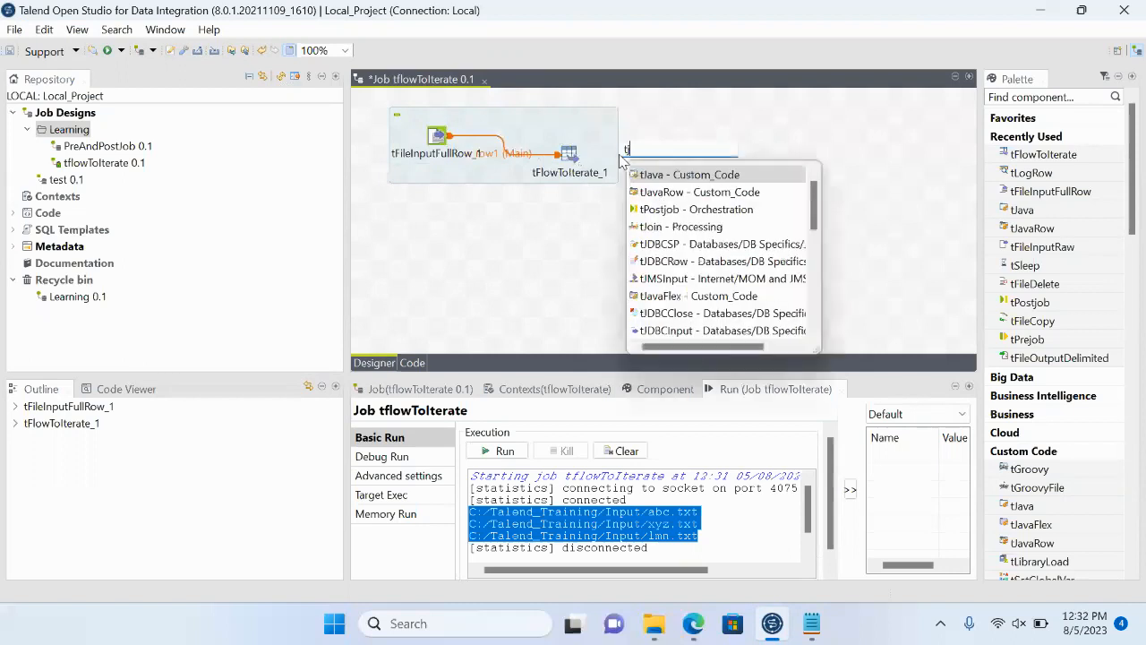
pyautogui.write('ava')
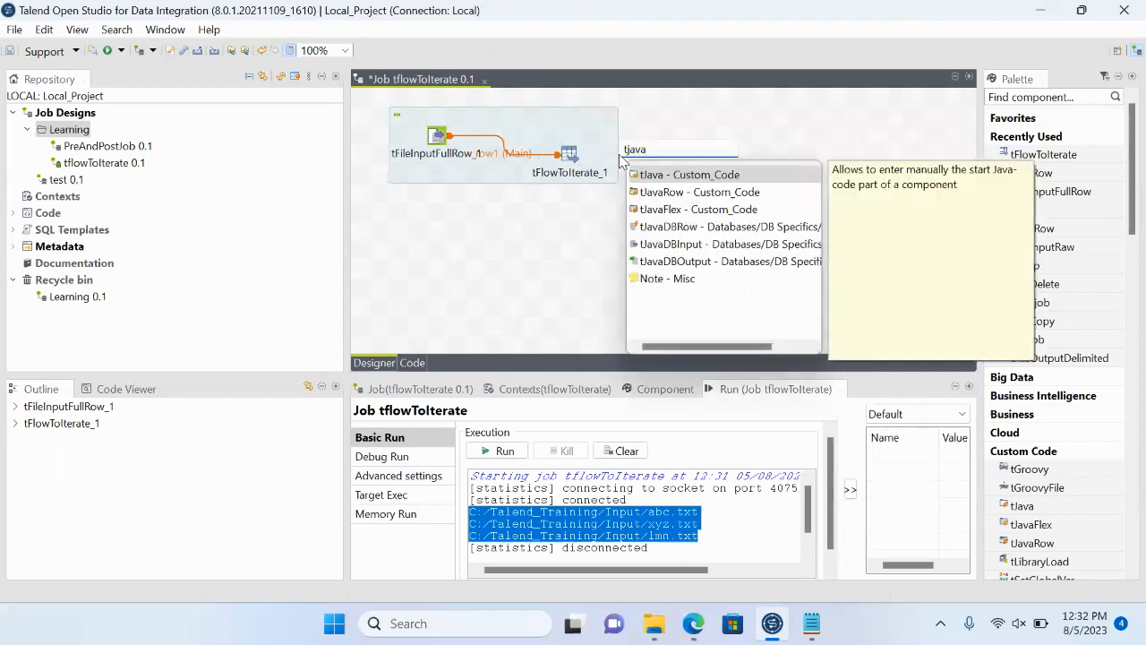
pyautogui.press('Return')
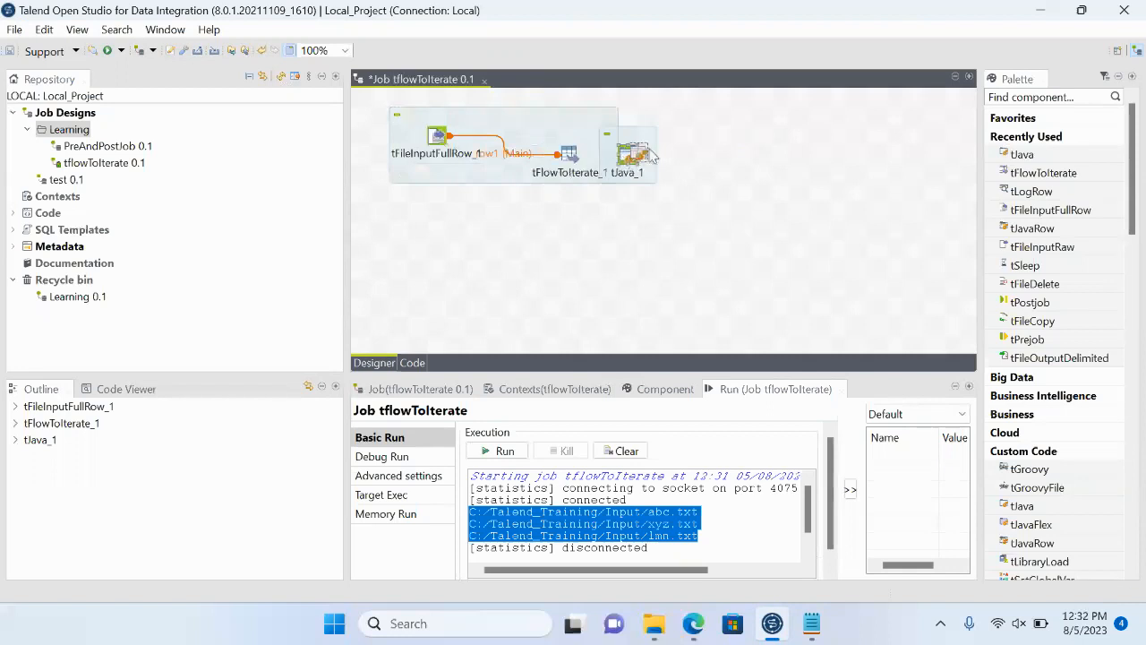
pyautogui.moveTo(632, 160); pyautogui.dragTo(669, 141)
pyautogui.rightClick(583, 166)
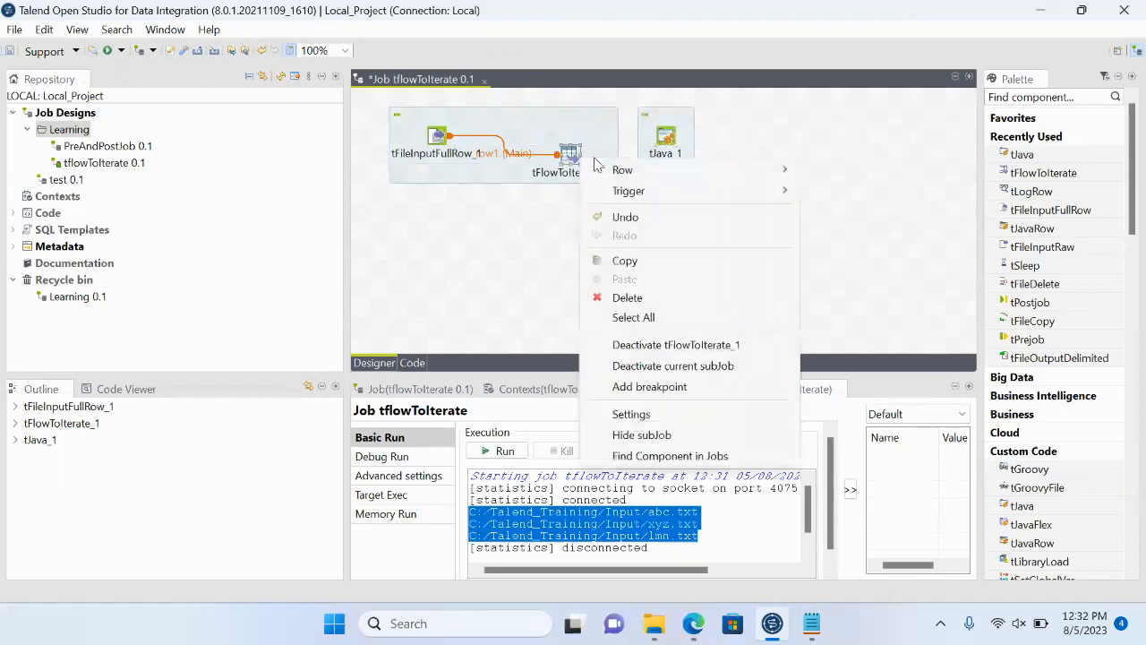
pyautogui.moveTo(699, 170)
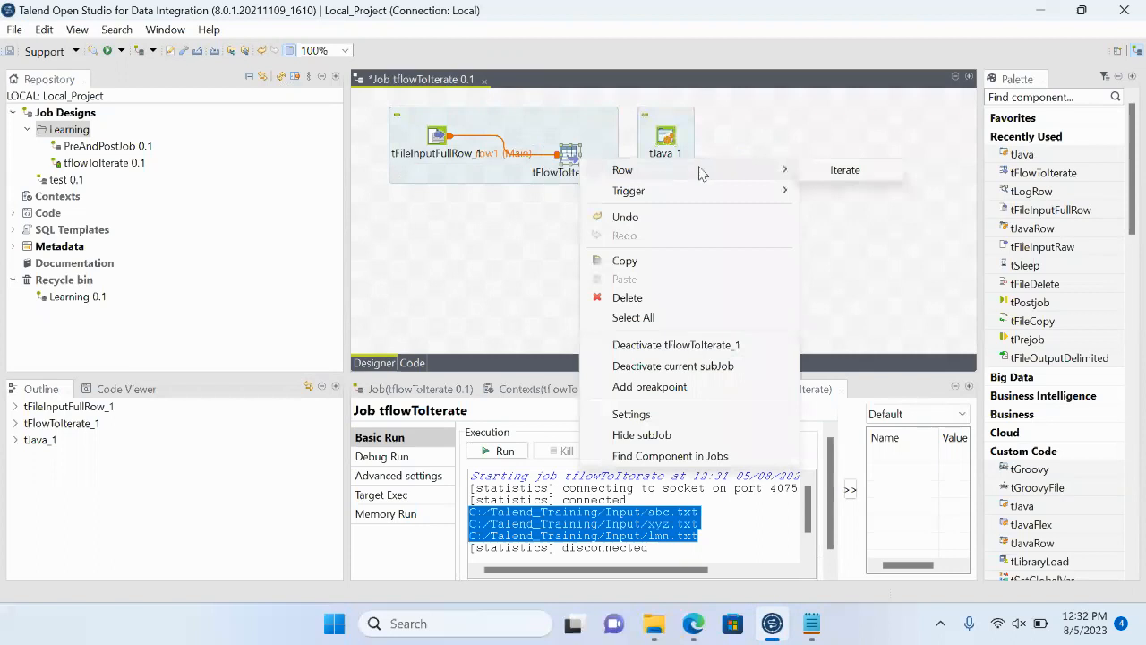
pyautogui.click(842, 170)
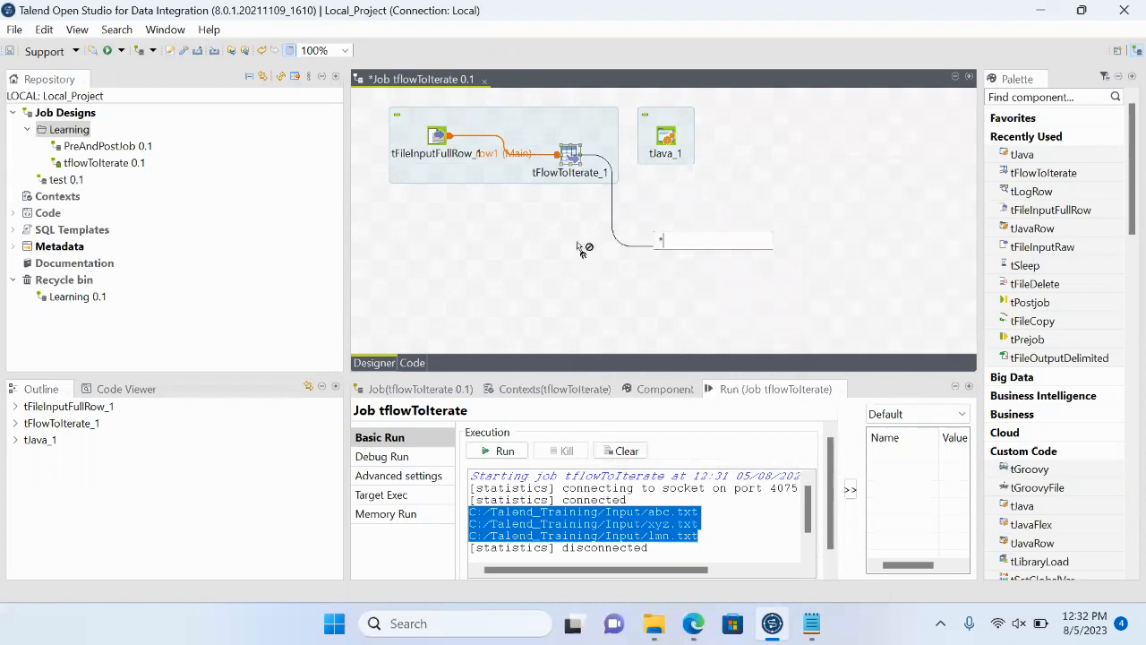
# - Connect tFlowToIterate to tJava with an Iterate link
pyautogui.rightClick(566, 159)
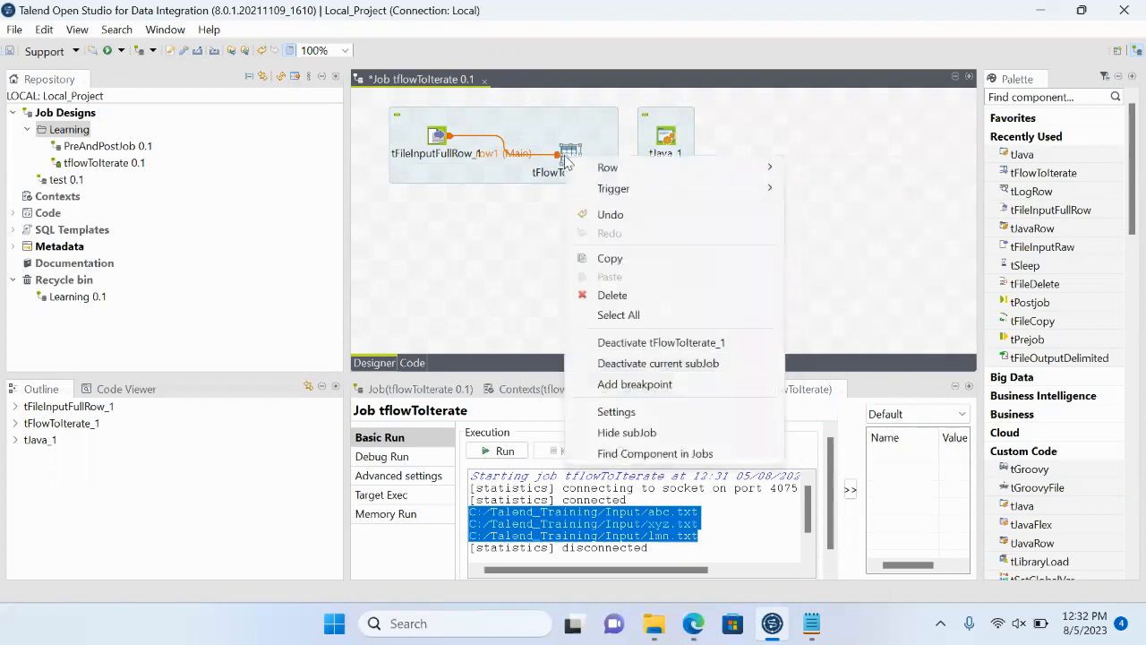
pyautogui.moveTo(667, 169)
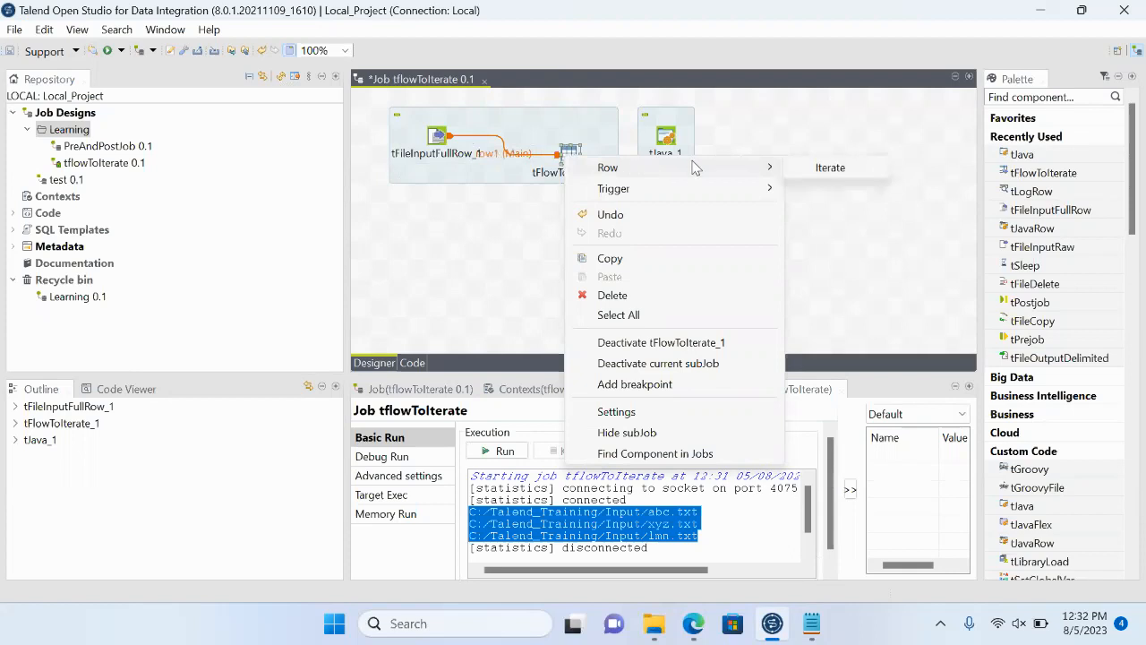
pyautogui.click(822, 168)
pyautogui.click(669, 145)
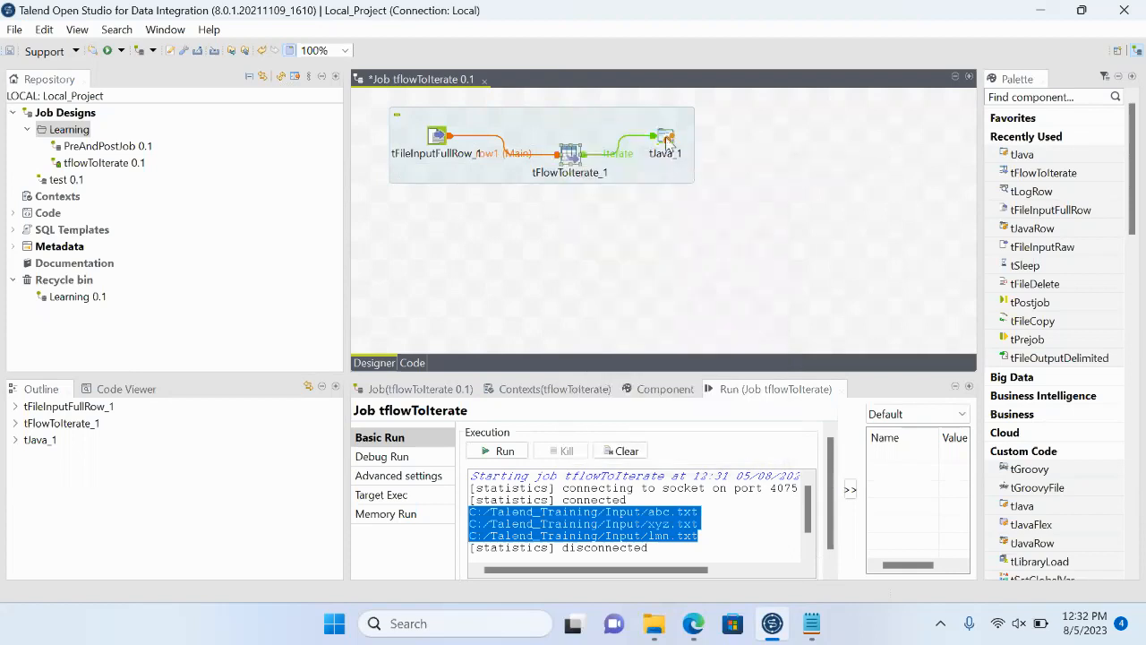
# - Add a System.out.println(); statement on a new line below the existing String declaration in tJava_1's code
pyautogui.click(668, 141)
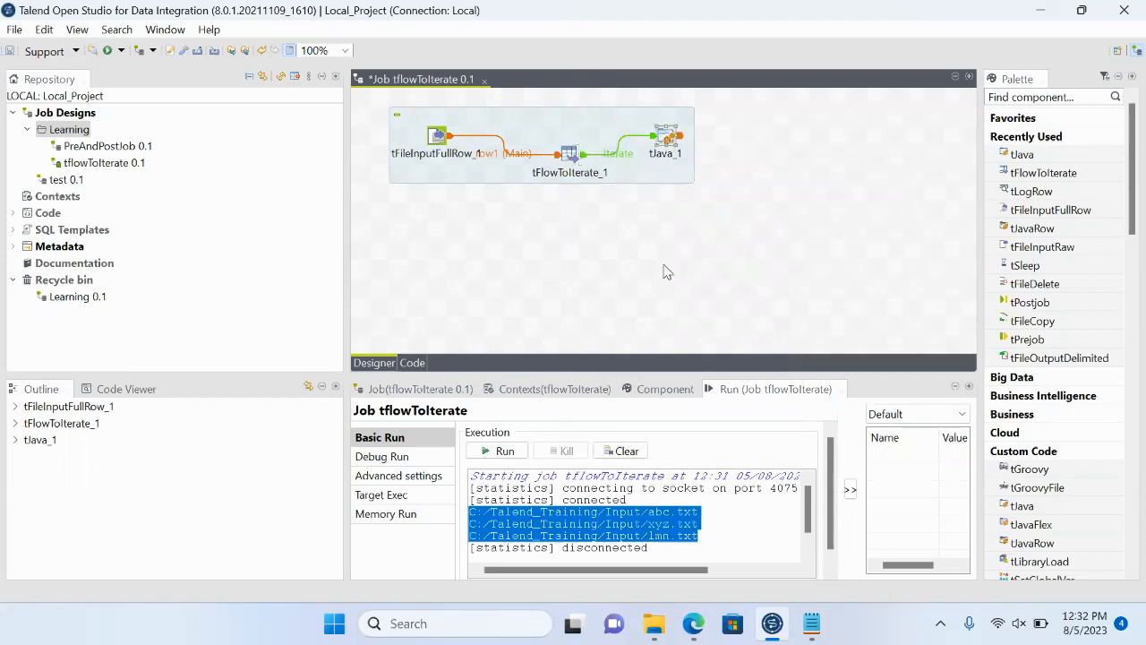
pyautogui.click(666, 394)
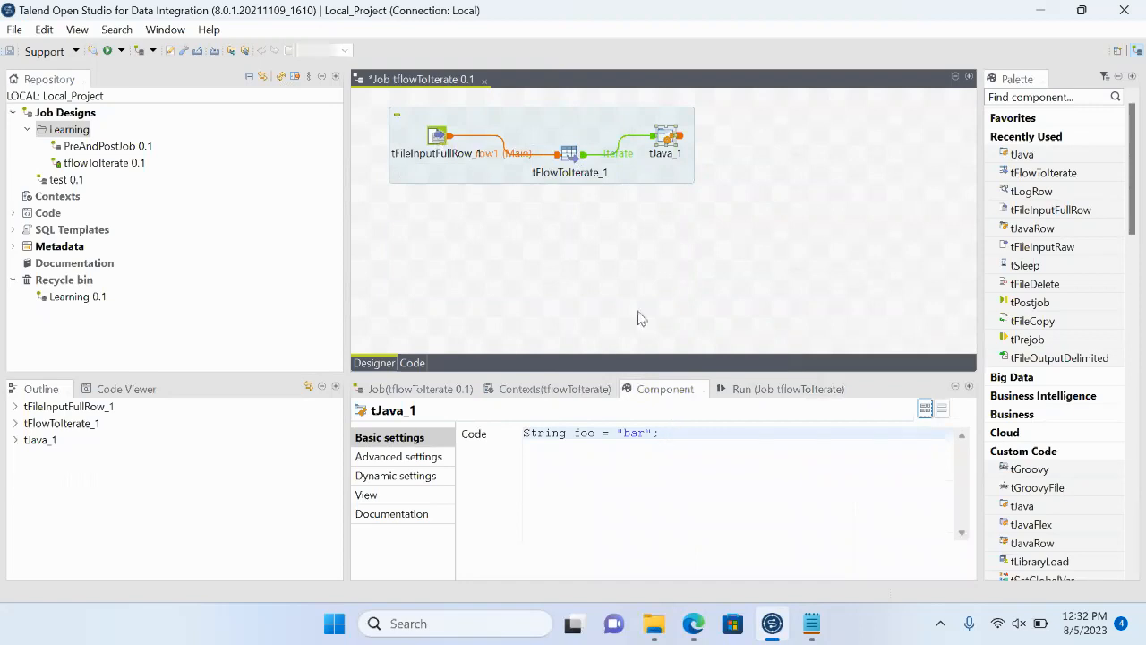
pyautogui.click(679, 437)
pyautogui.press('Return')
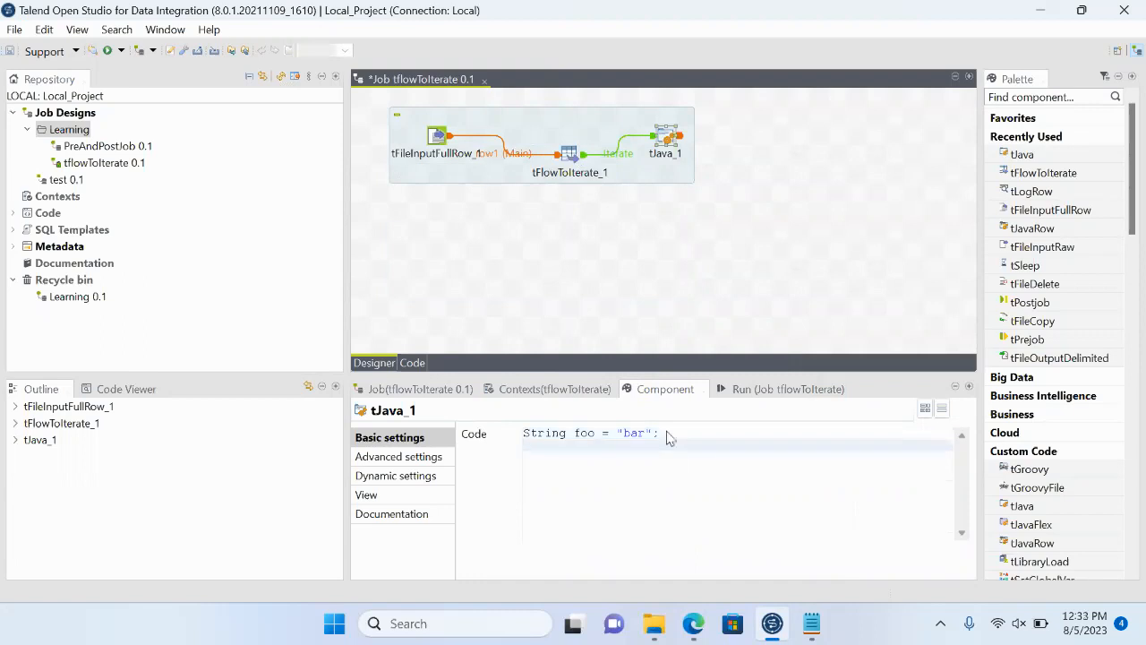
pyautogui.write('System.')
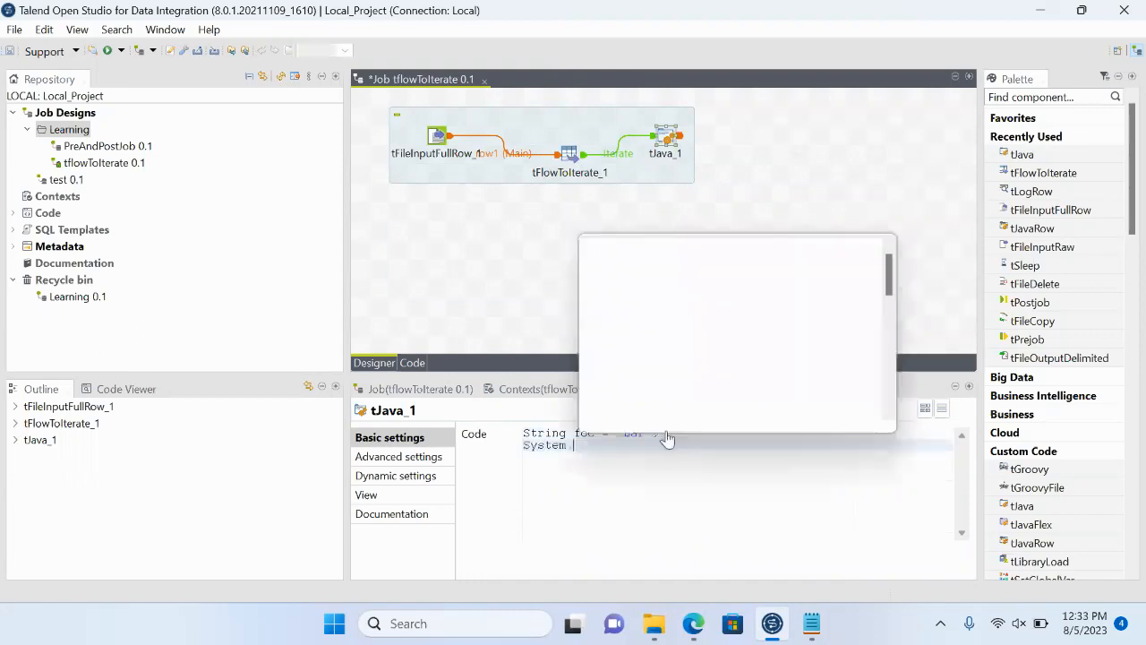
pyautogui.write('out.ptiu')
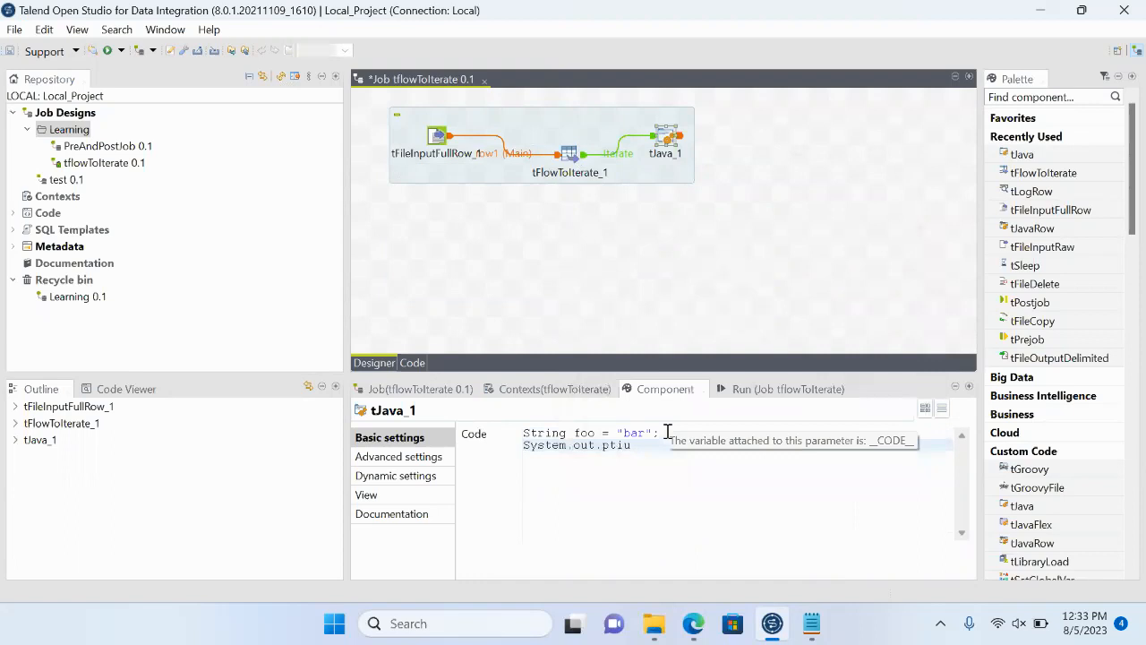
pyautogui.write('rintln(')
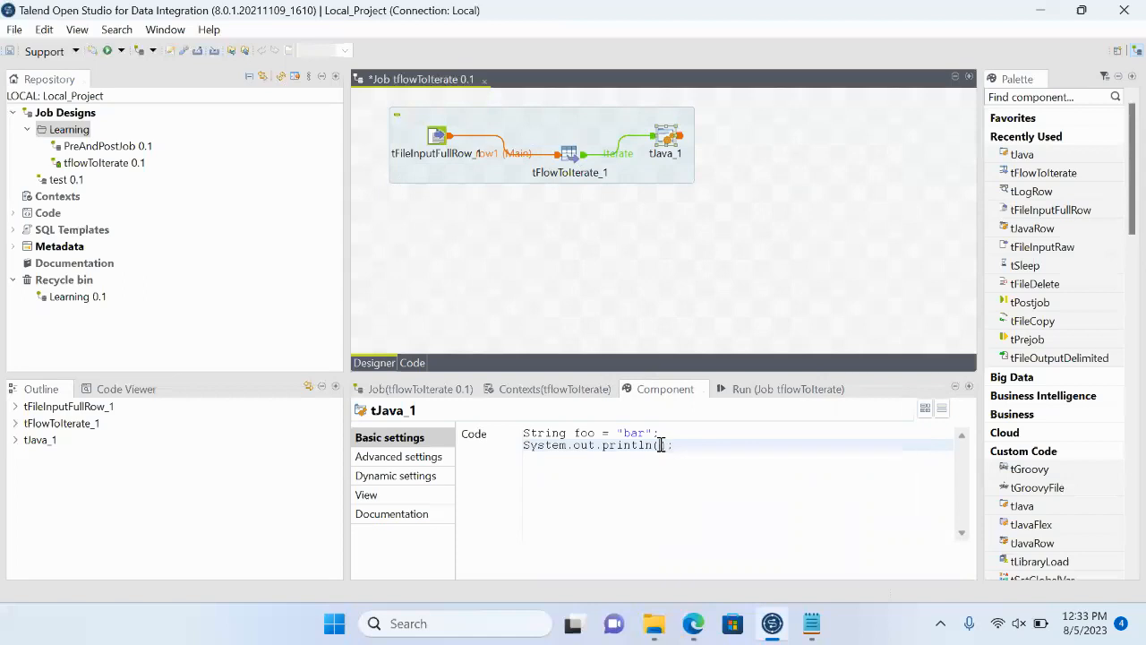
# - Make the println statement output "Reading file " concatenated with the tFlowToIterate_1.line variable from the code proposals
pyautogui.write('"Readin')
pyautogui.write('g file "+')
pyautogui.hotkey('ctrl', 'space')
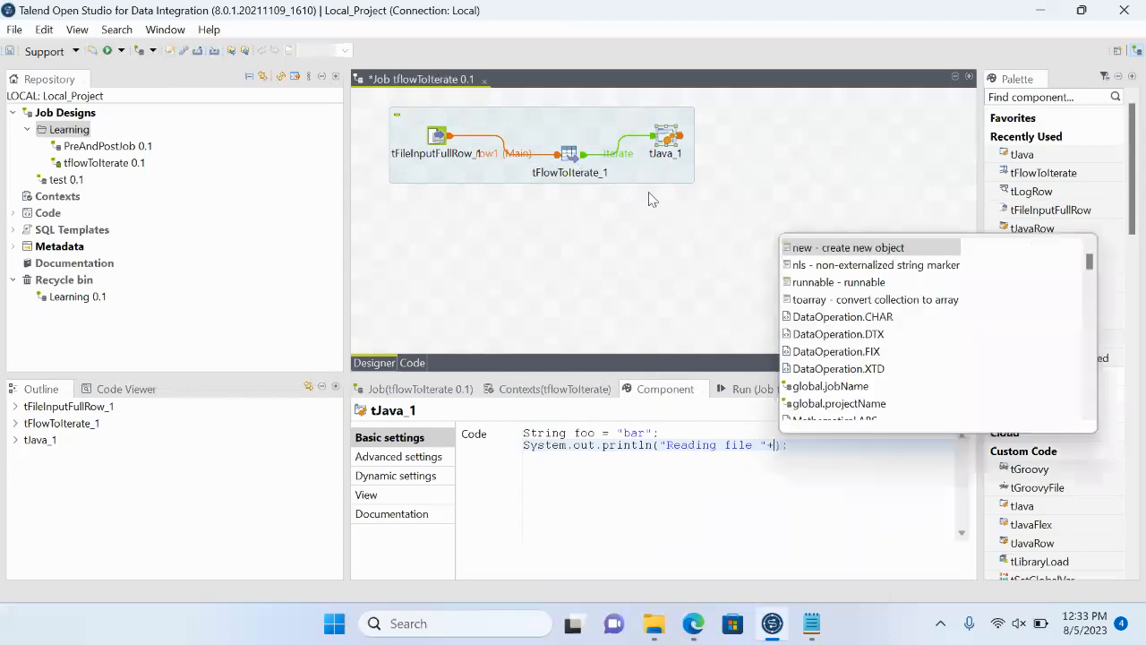
pyautogui.press('Up')
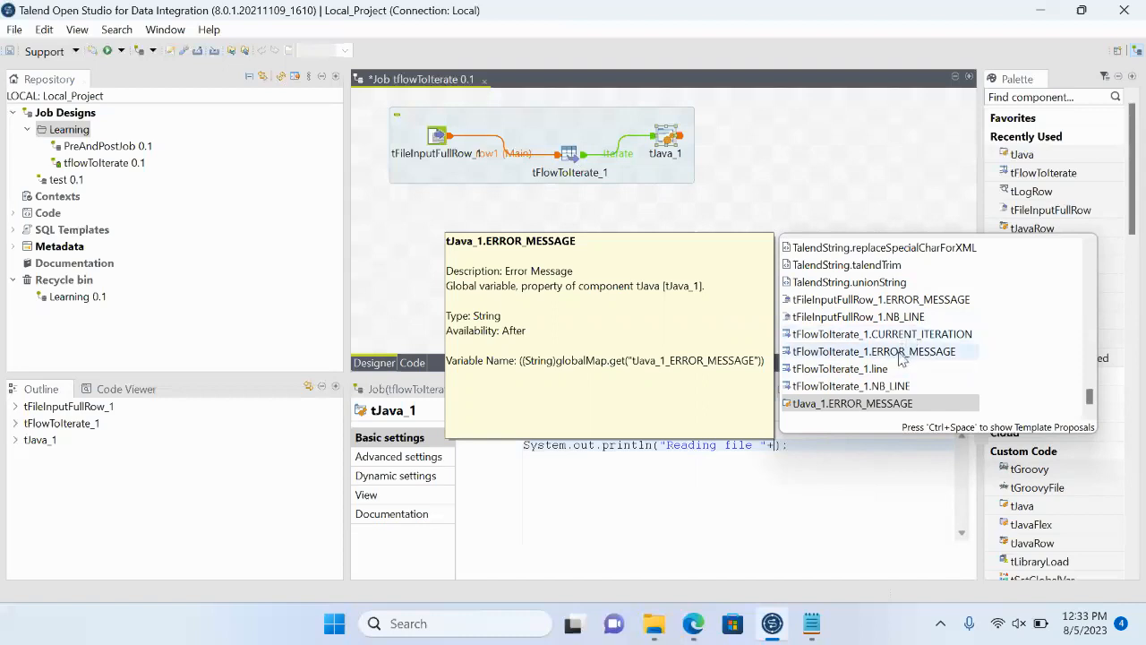
pyautogui.doubleClick(848, 374)
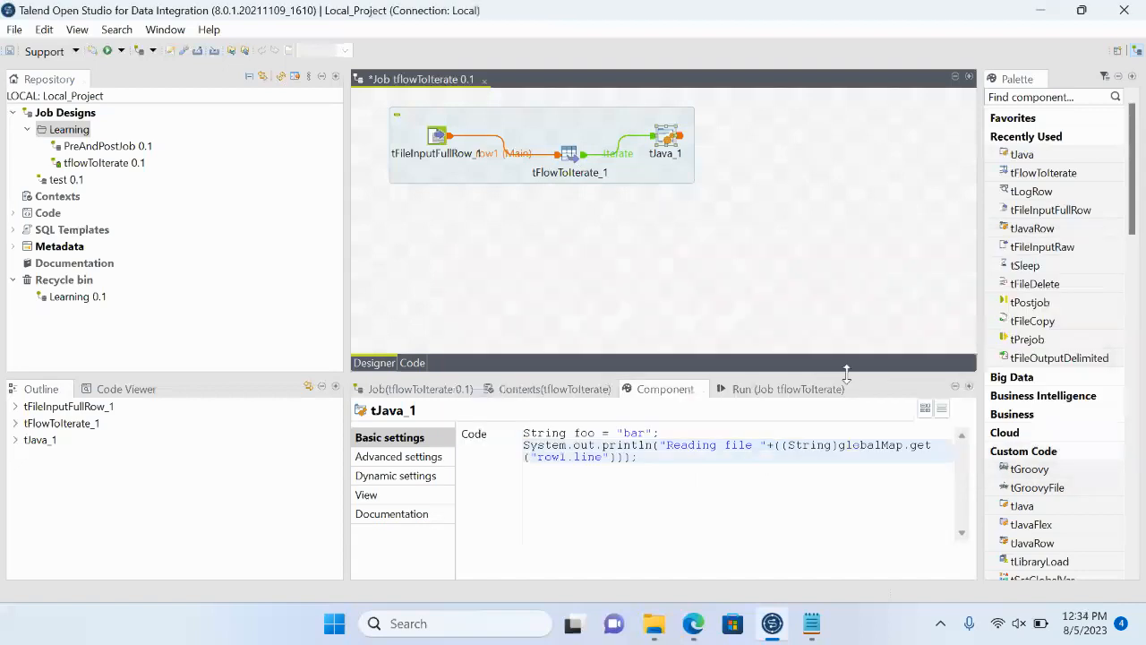
# - Run the job and check the printed "Reading file" lines in the maximized run console, restoring the layout when done
pyautogui.click(766, 389)
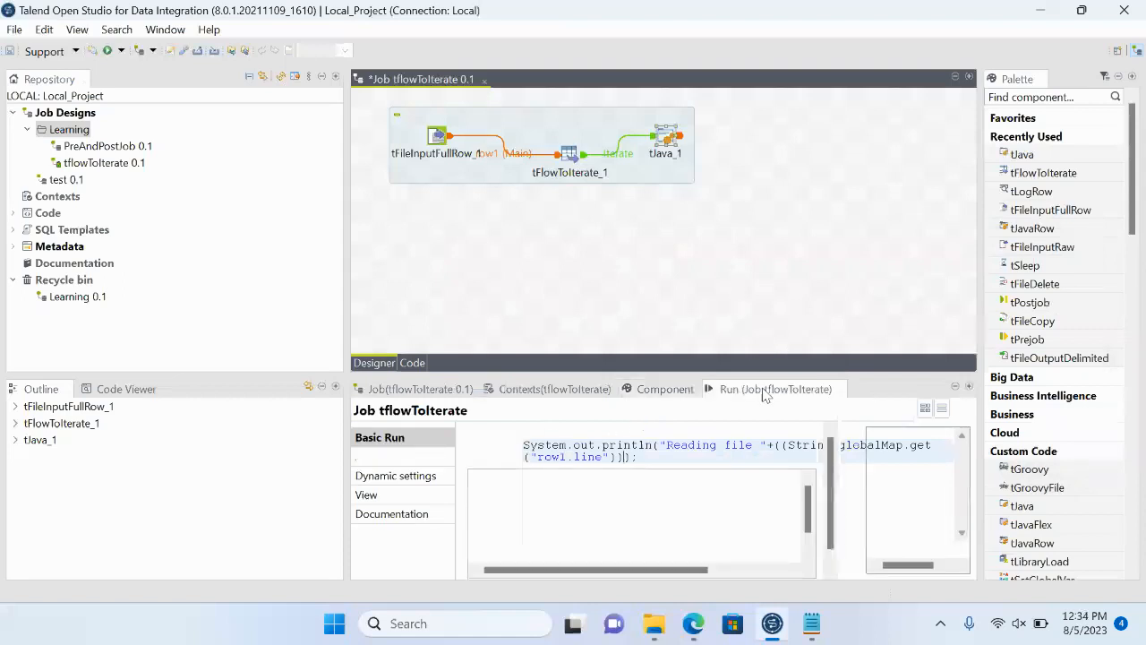
pyautogui.click(505, 452)
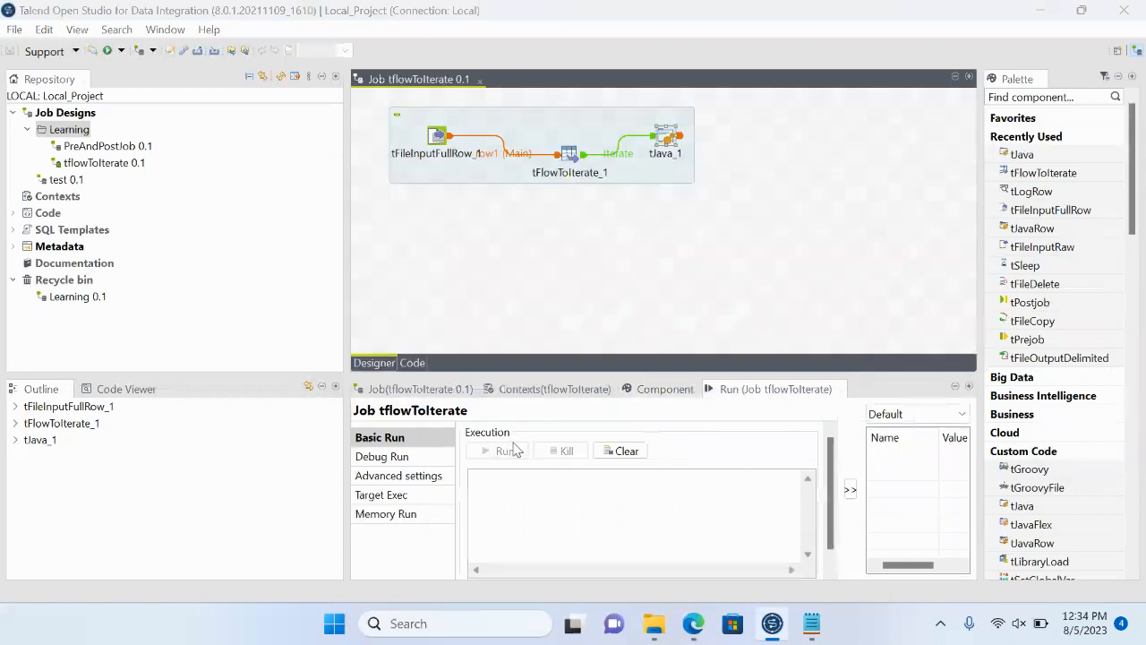
pyautogui.doubleClick(768, 390)
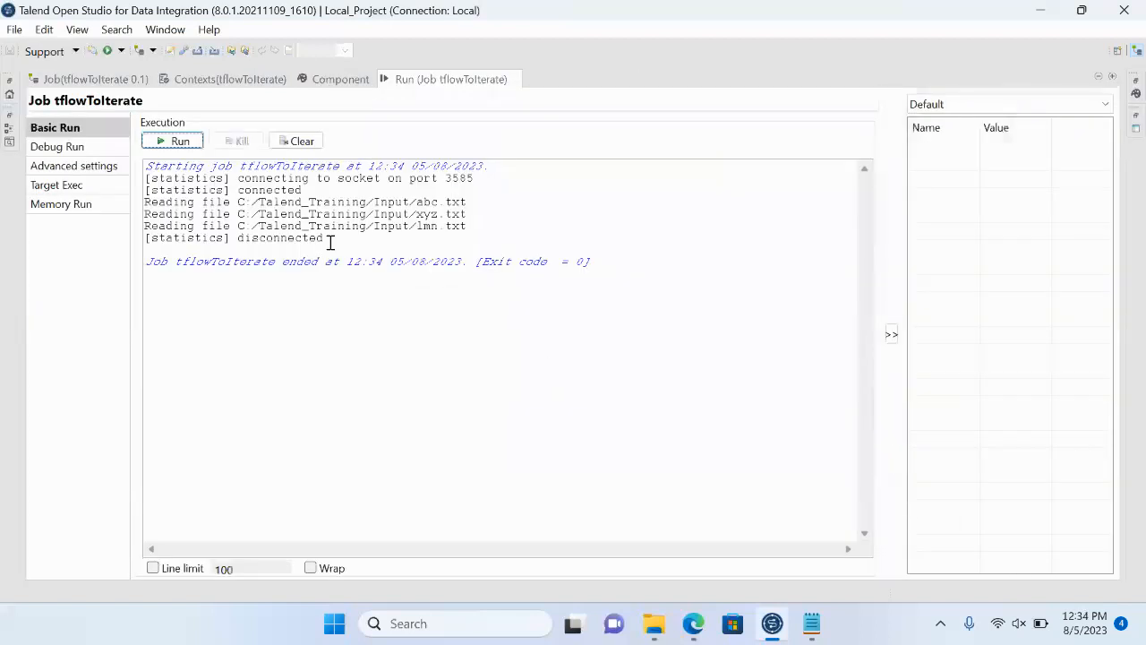
pyautogui.doubleClick(156, 202)
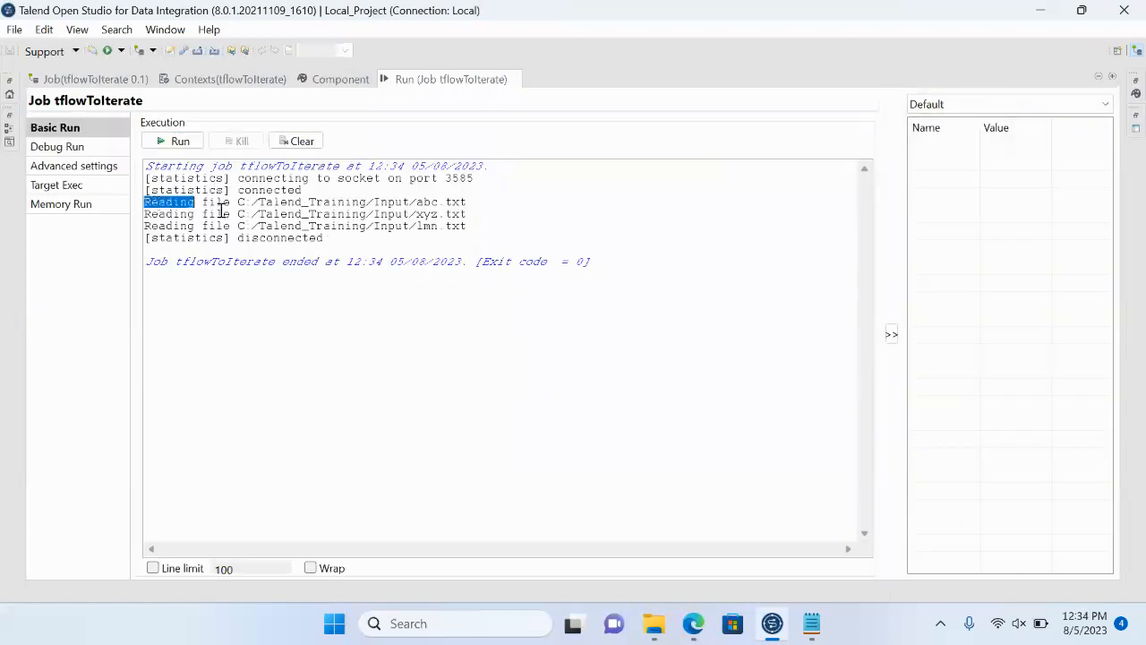
pyautogui.doubleClick(346, 204)
pyautogui.moveTo(275, 213); pyautogui.dragTo(456, 214)
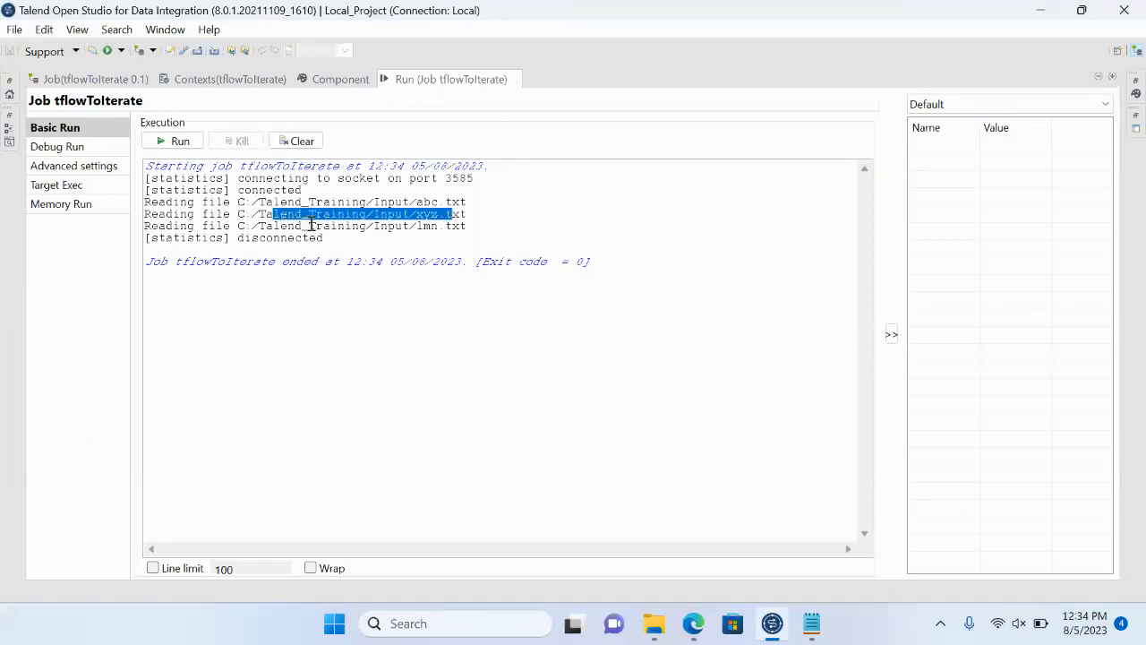
pyautogui.moveTo(309, 226); pyautogui.dragTo(468, 215)
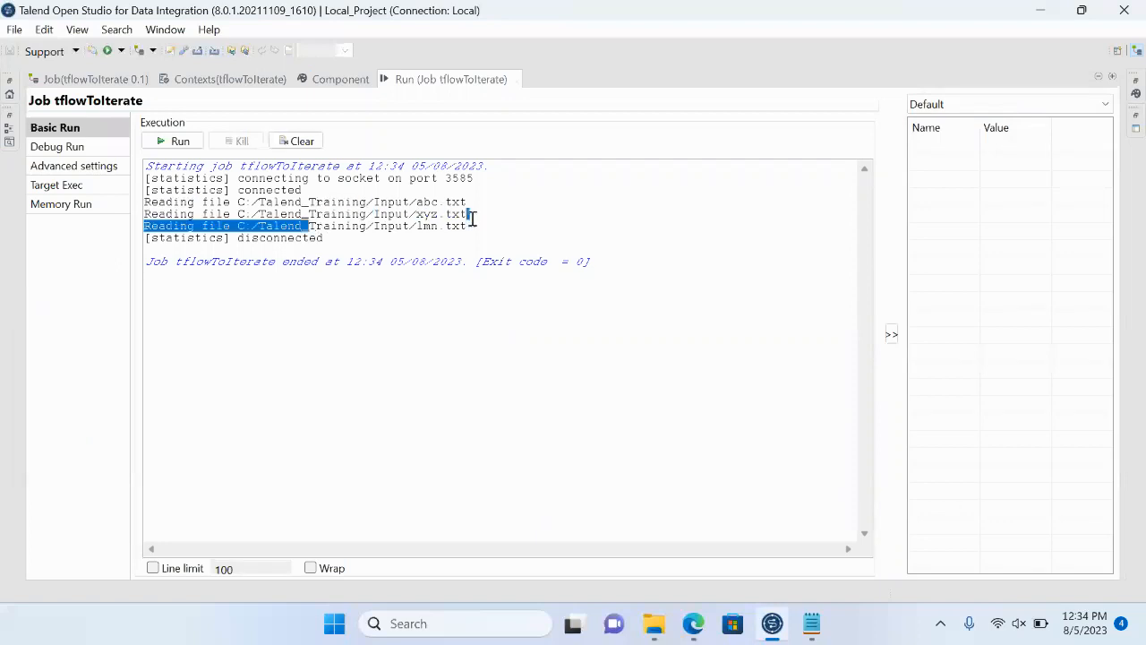
pyautogui.doubleClick(436, 81)
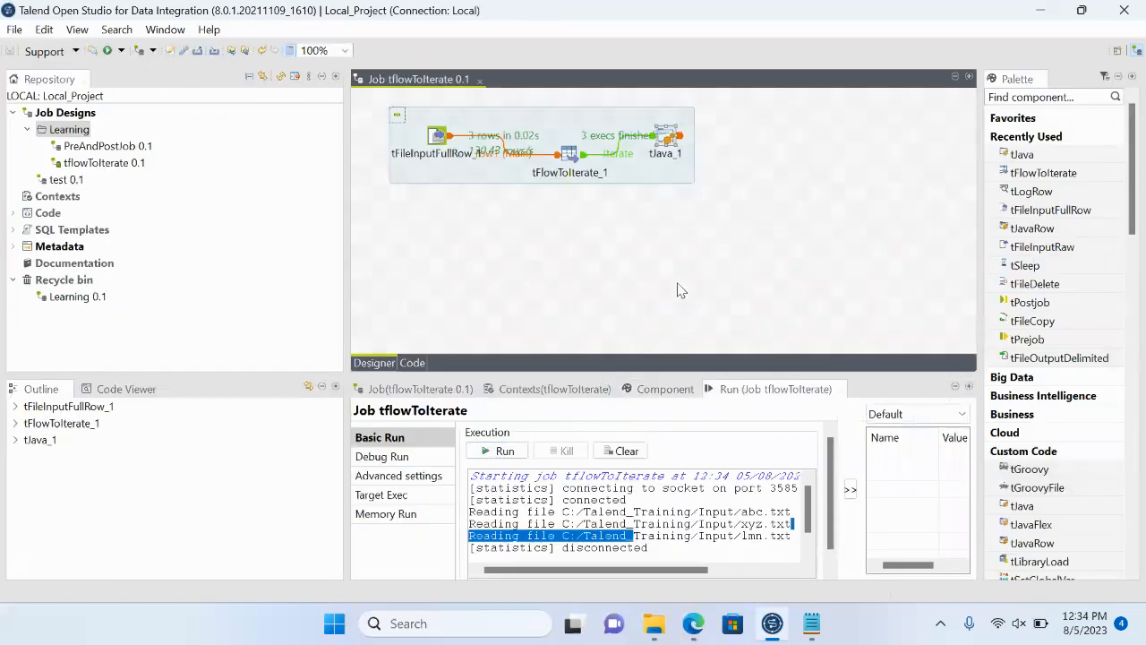
# - Add a tFileInputFullRow component beside tJava_1 and a tLogRow component to the right of it
pyautogui.click(741, 136)
pyautogui.write('tf')
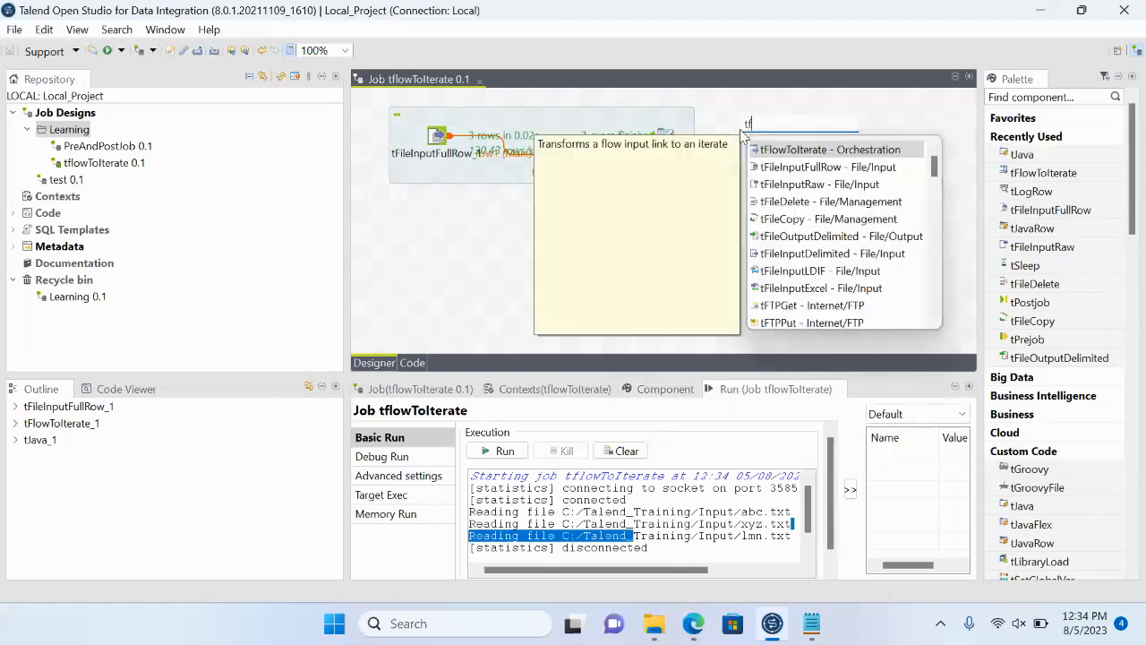
pyautogui.click(806, 168)
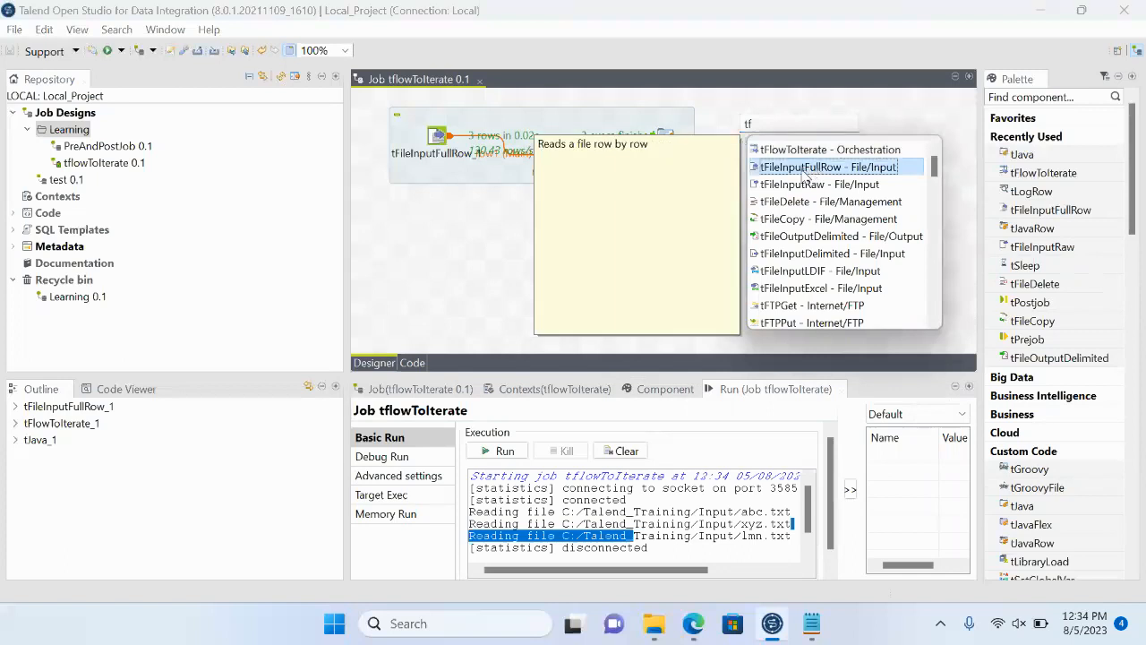
pyautogui.press('Return')
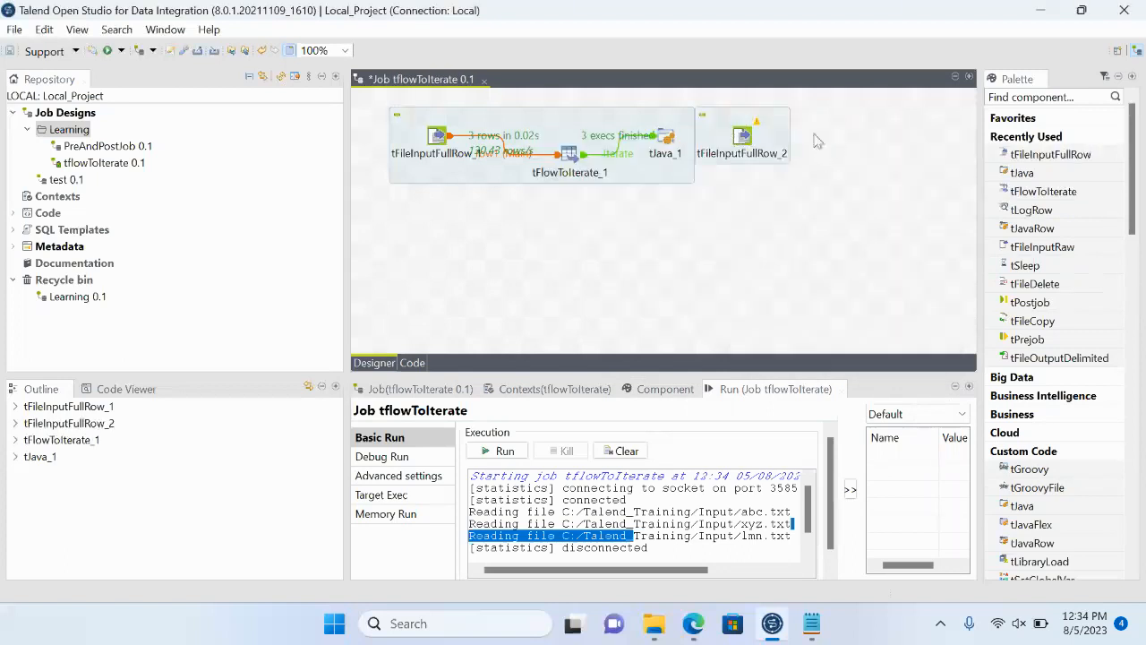
pyautogui.write('tlo')
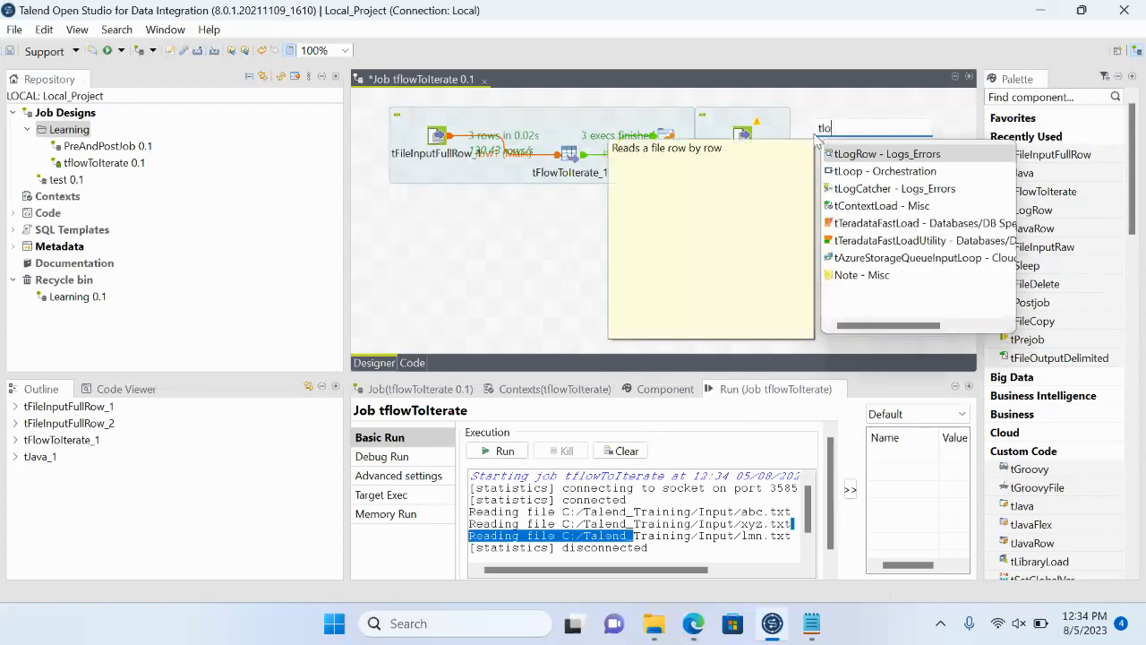
pyautogui.write('g')
pyautogui.press('Return')
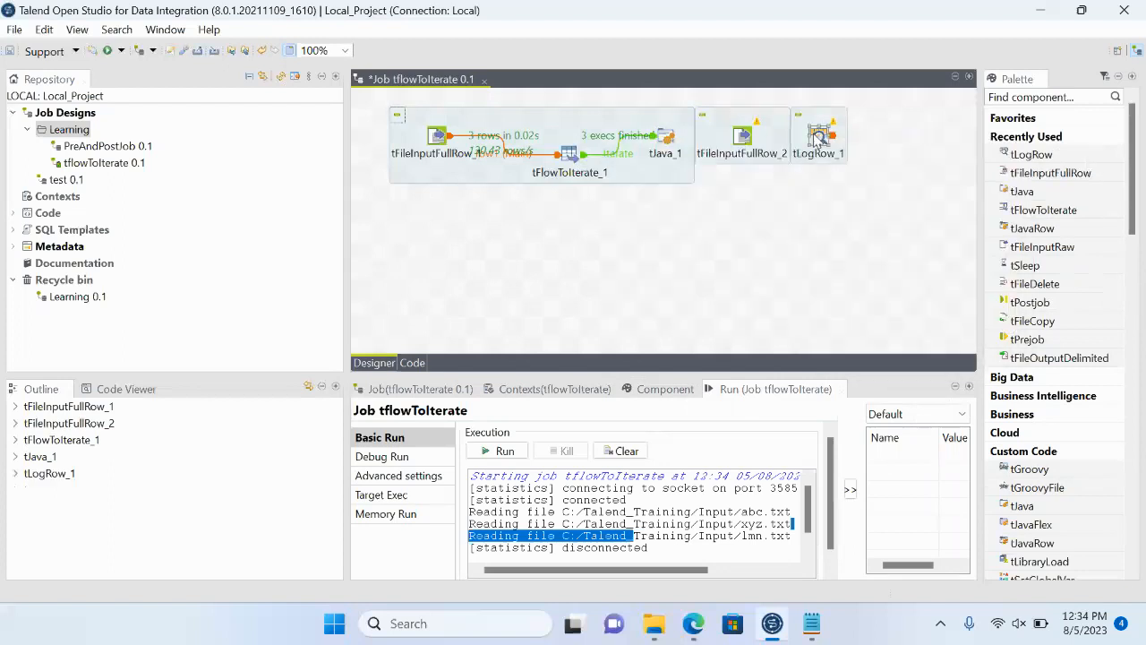
# - Connect the new tFileInputFullRow_2 to tLogRow_1 with a Main row link
pyautogui.rightClick(742, 147)
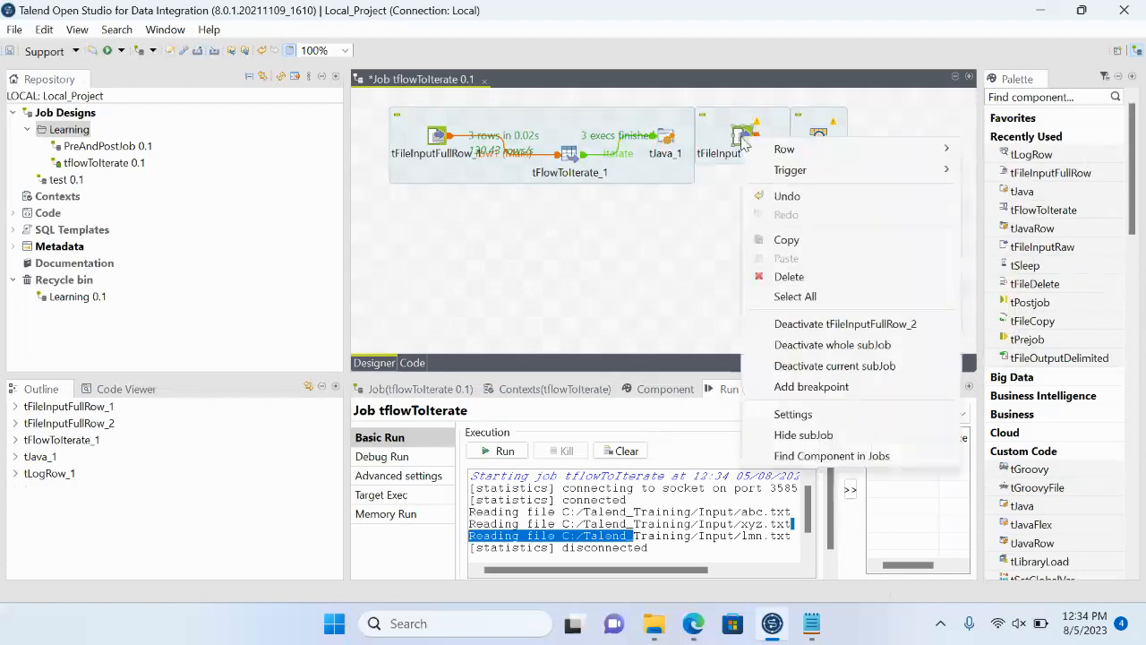
pyautogui.moveTo(887, 149)
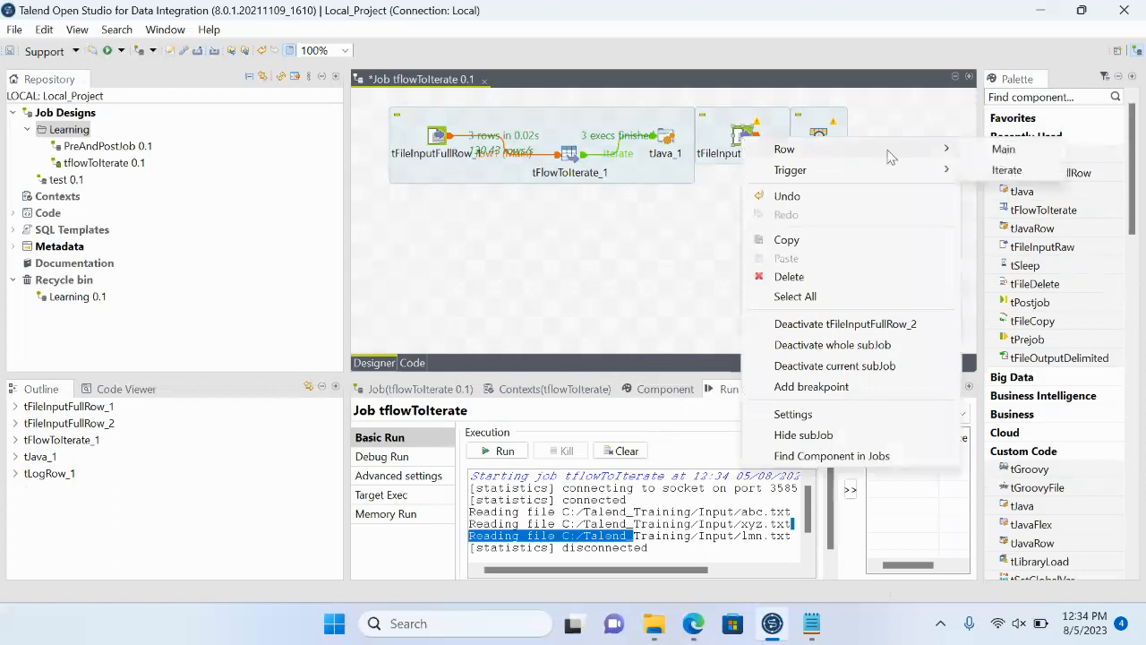
pyautogui.click(999, 150)
pyautogui.click(820, 137)
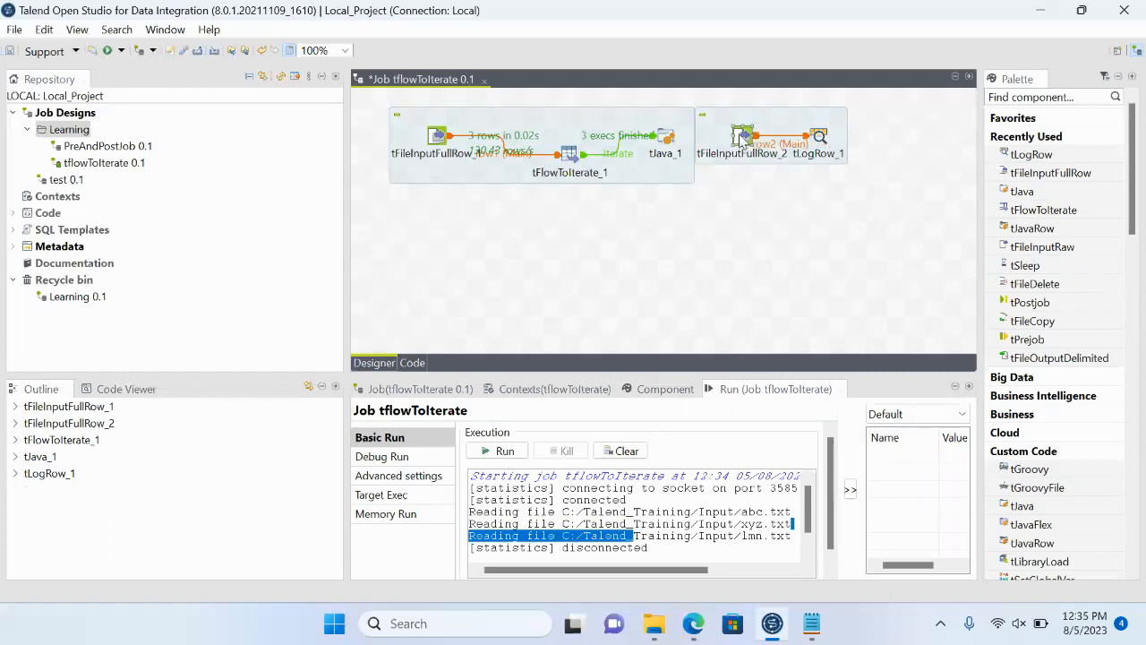
# - Link tJava_1 to tFileInputFullRow_2 with an On Component Ok trigger and move the second subjob slightly further right
pyautogui.click(669, 142)
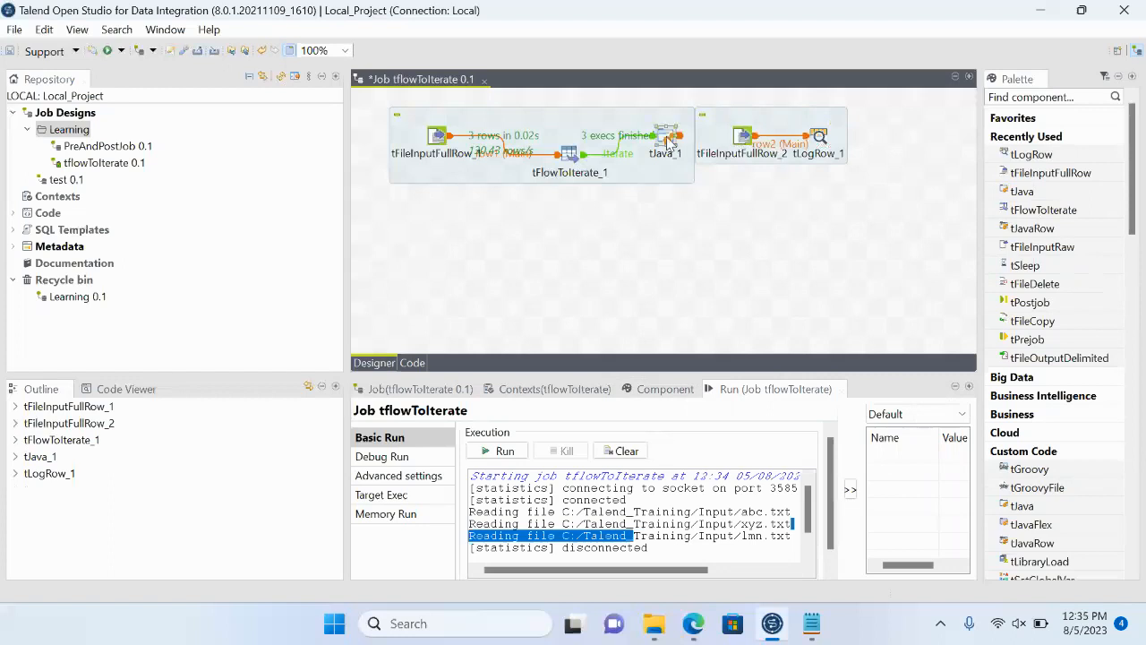
pyautogui.rightClick(669, 141)
pyautogui.moveTo(831, 175)
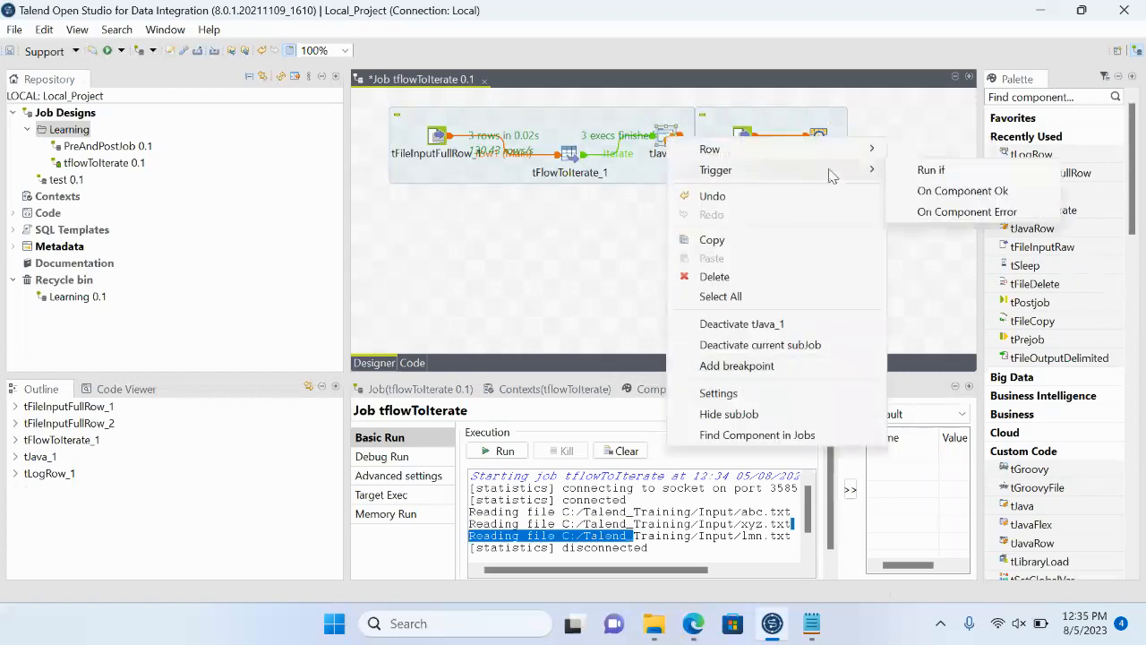
pyautogui.click(947, 193)
pyautogui.click(747, 143)
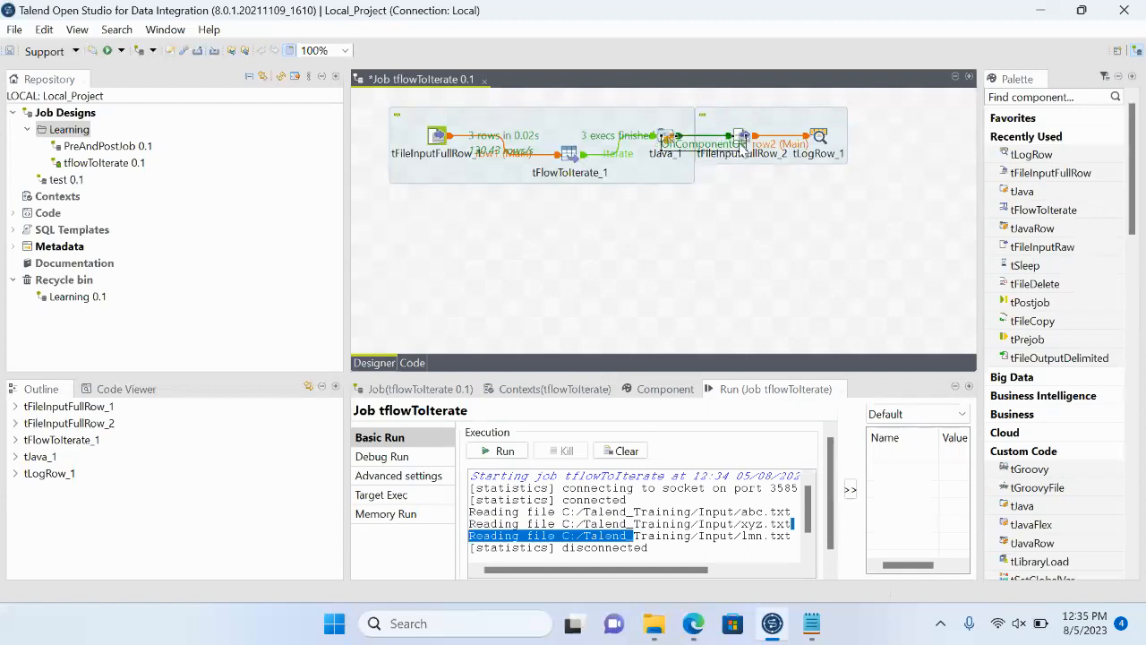
pyautogui.click(797, 118)
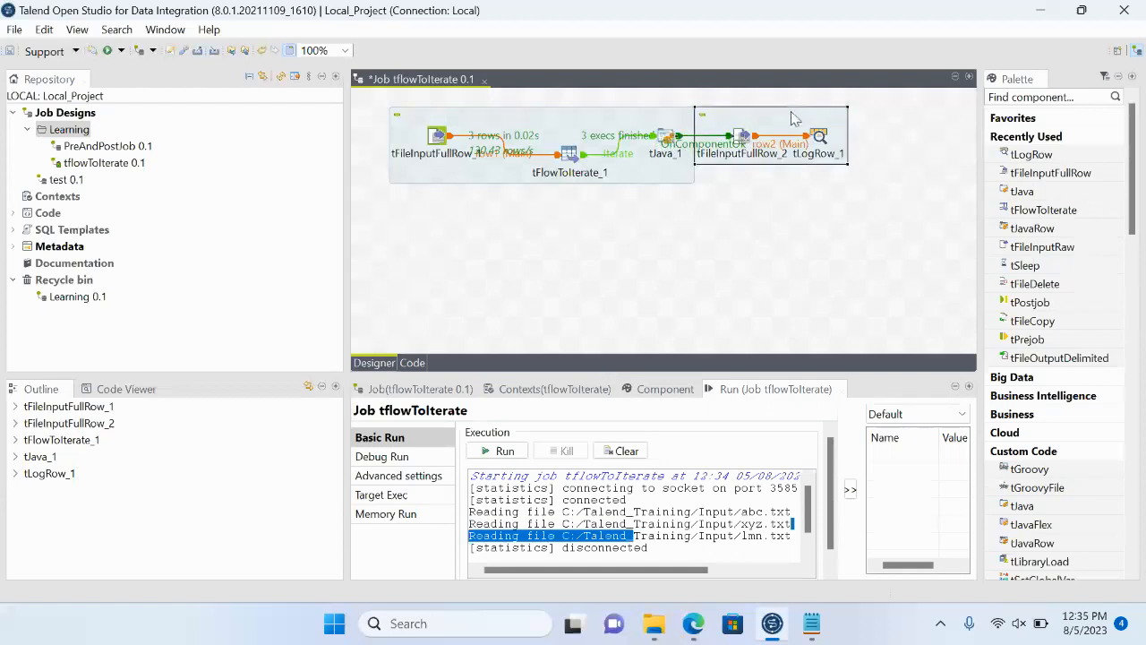
pyautogui.moveTo(781, 125); pyautogui.dragTo(838, 127)
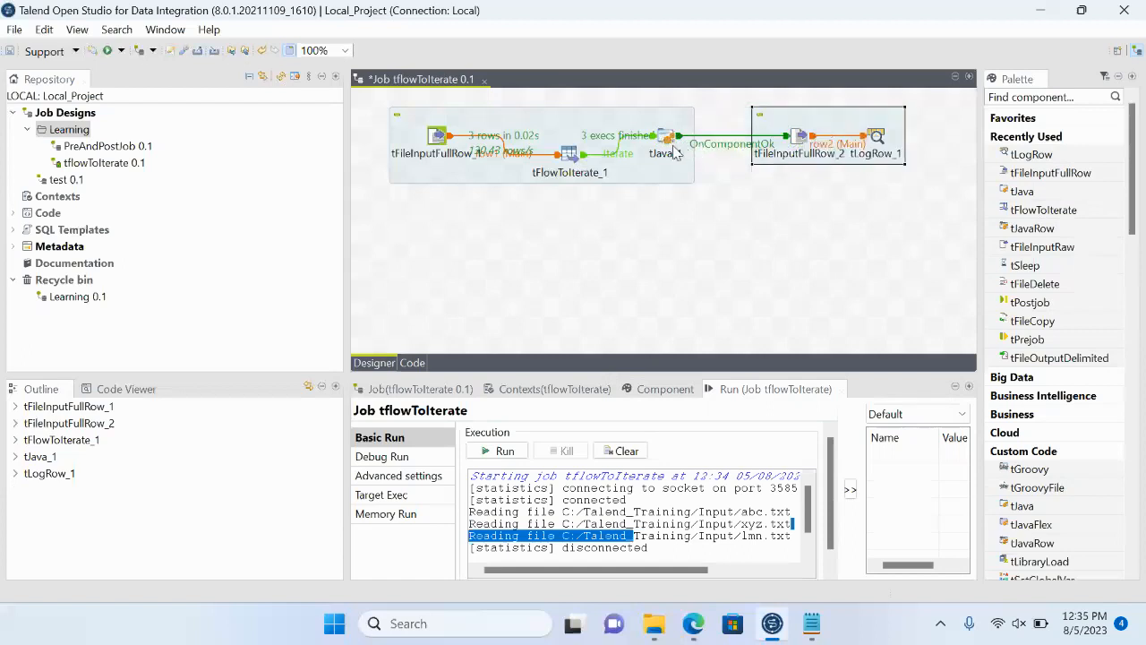
# - Examine the globalMap expression for the iterated line in tJava_1's code
pyautogui.click(433, 145)
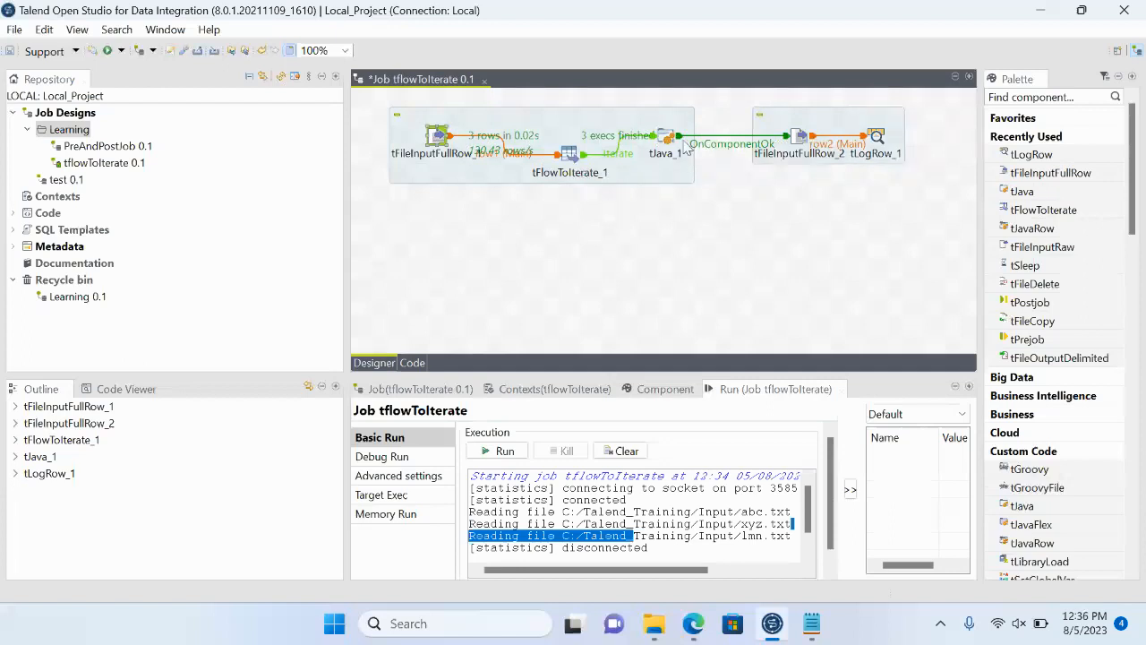
pyautogui.click(801, 143)
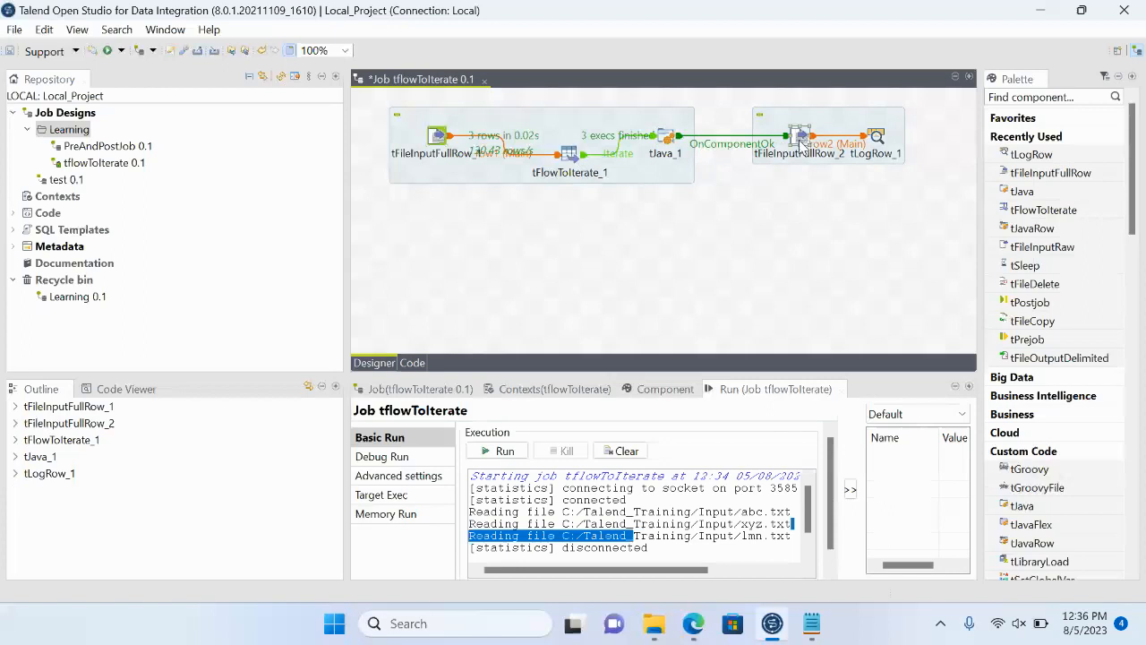
pyautogui.click(670, 143)
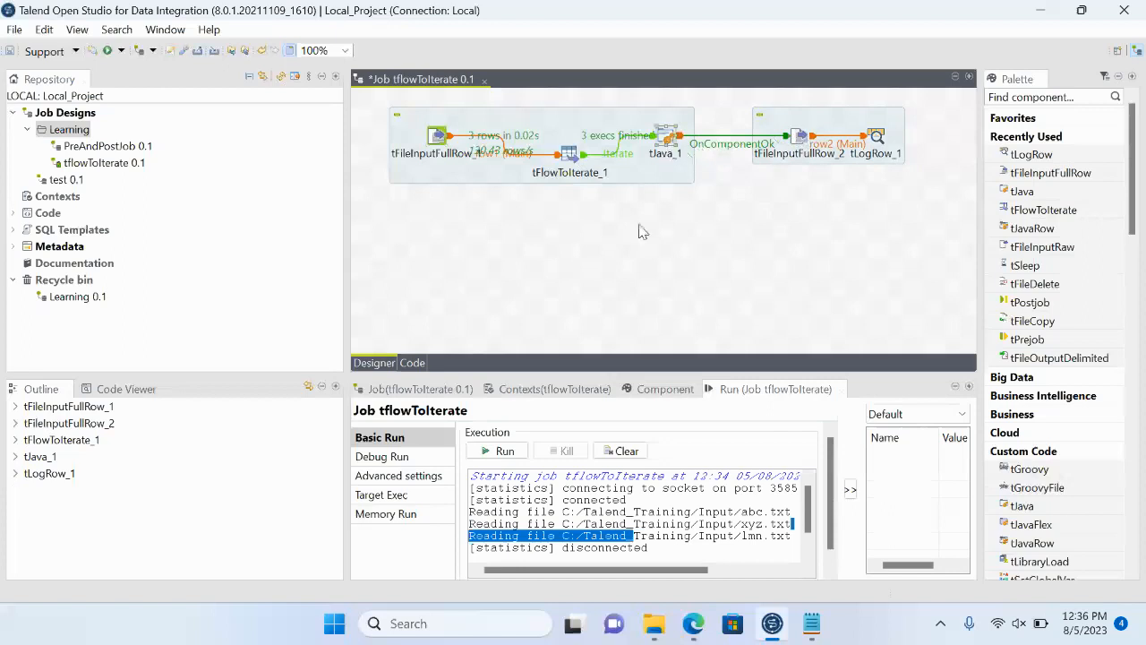
pyautogui.click(667, 391)
pyautogui.moveTo(782, 449); pyautogui.dragTo(612, 460)
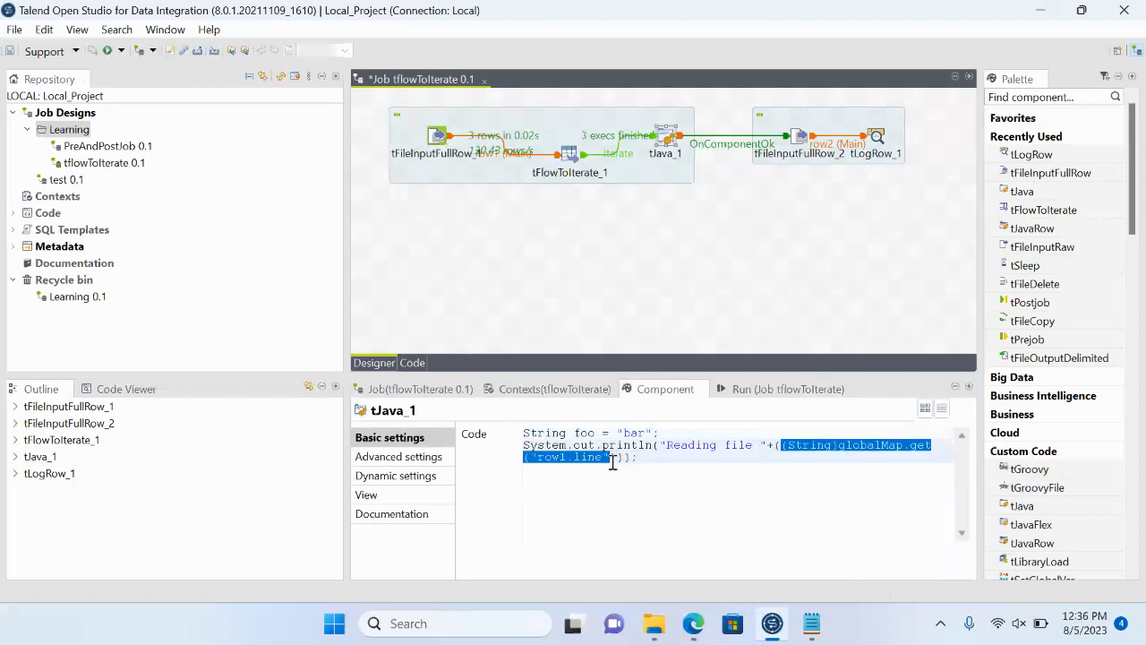
# - Replace the file name of tFileInputFullRow_2 with the tFlowToIterate_1.line variable, ((String)globalMap.get("row1.line"))
pyautogui.click(801, 137)
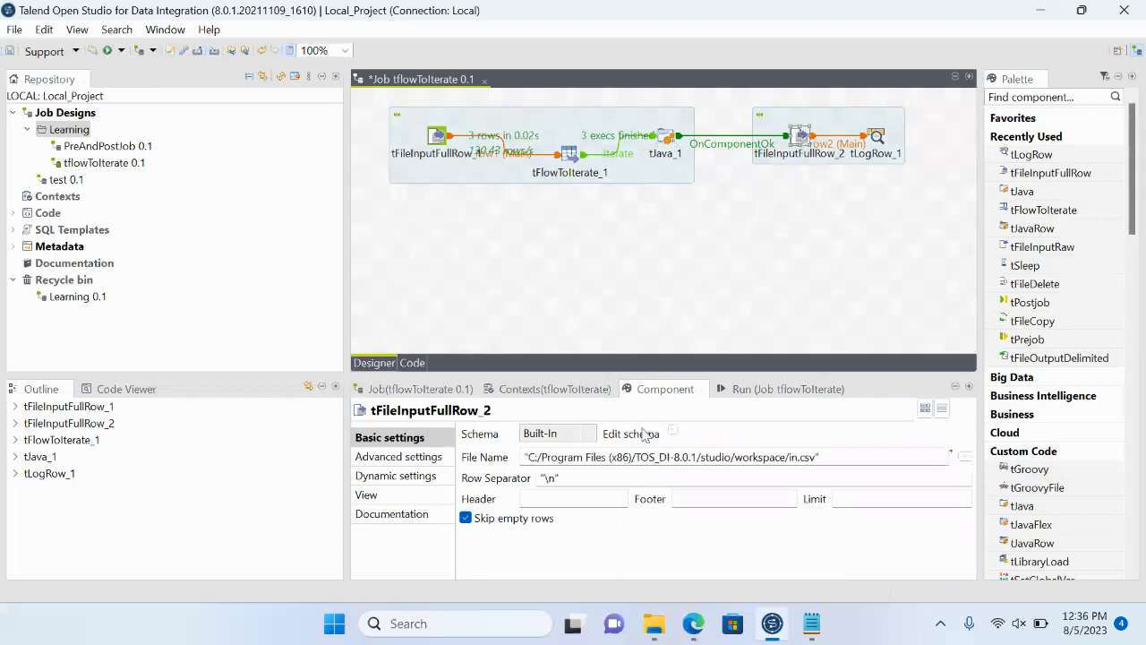
pyautogui.click(598, 457)
pyautogui.tripleClick(597, 458)
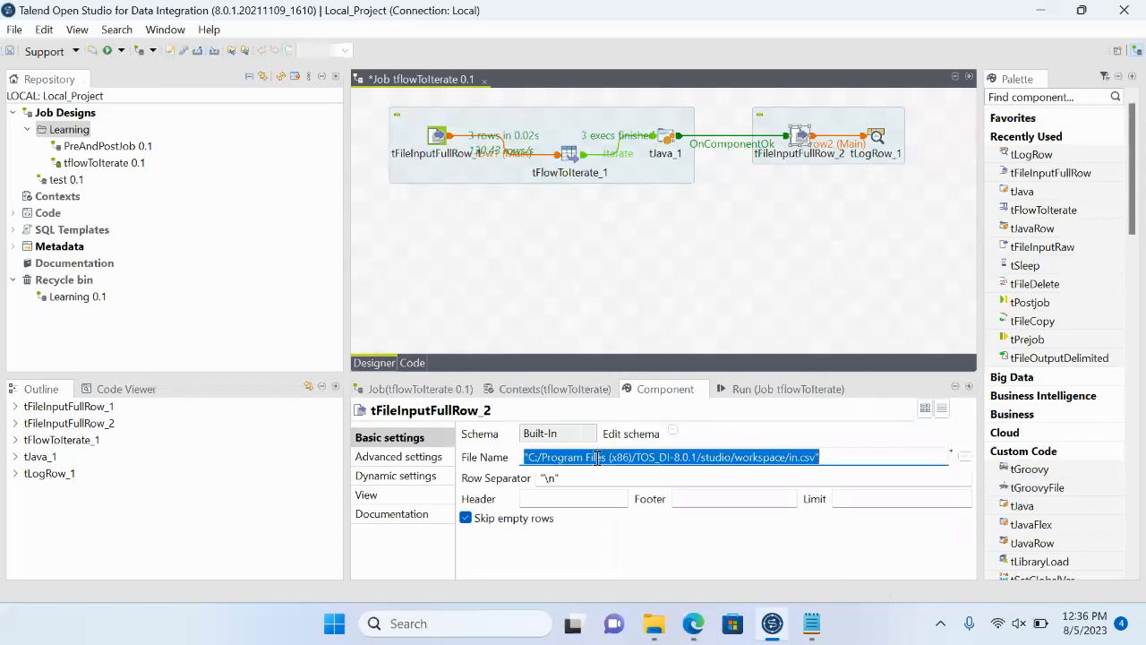
pyautogui.press('BackSpace')
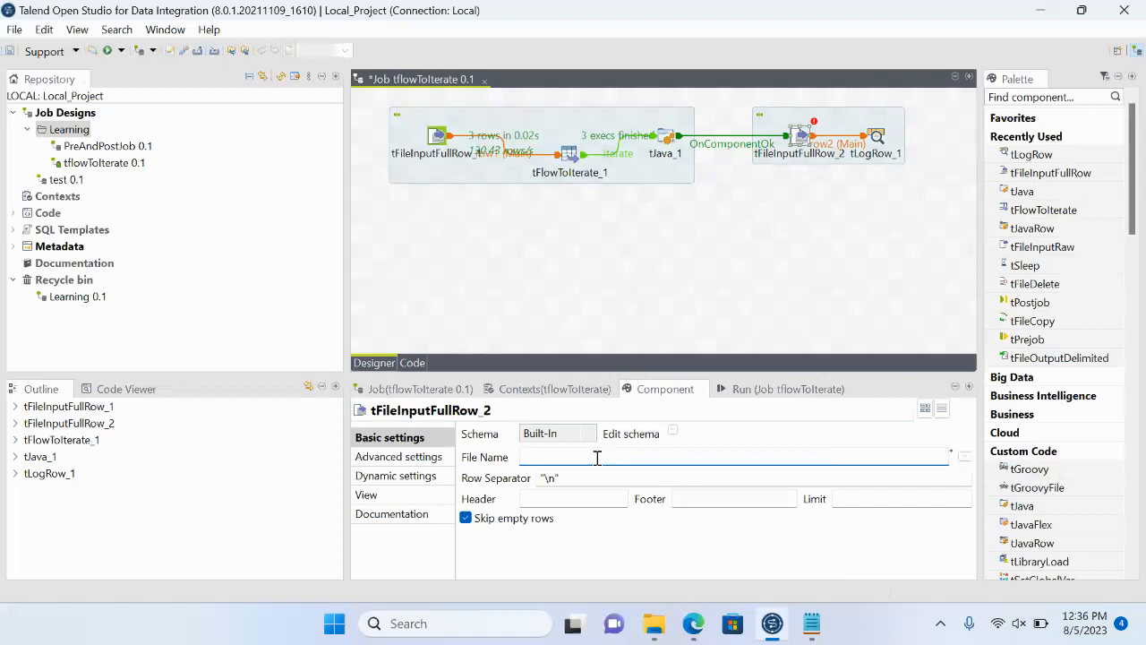
pyautogui.hotkey('ctrl', 'space')
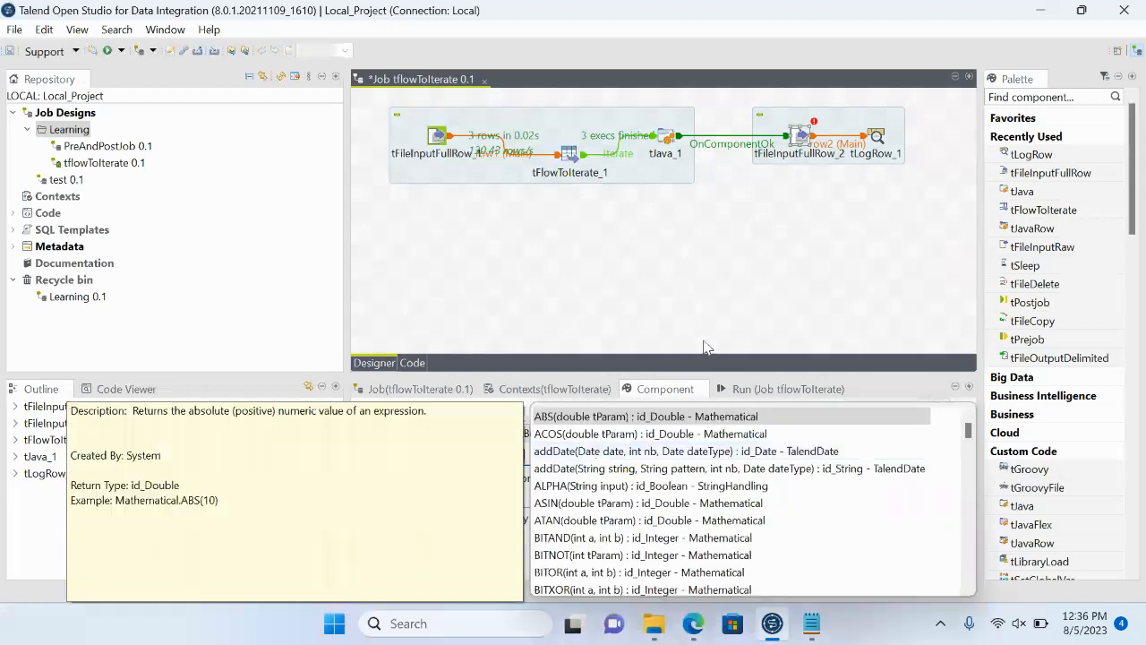
pyautogui.press('Up')
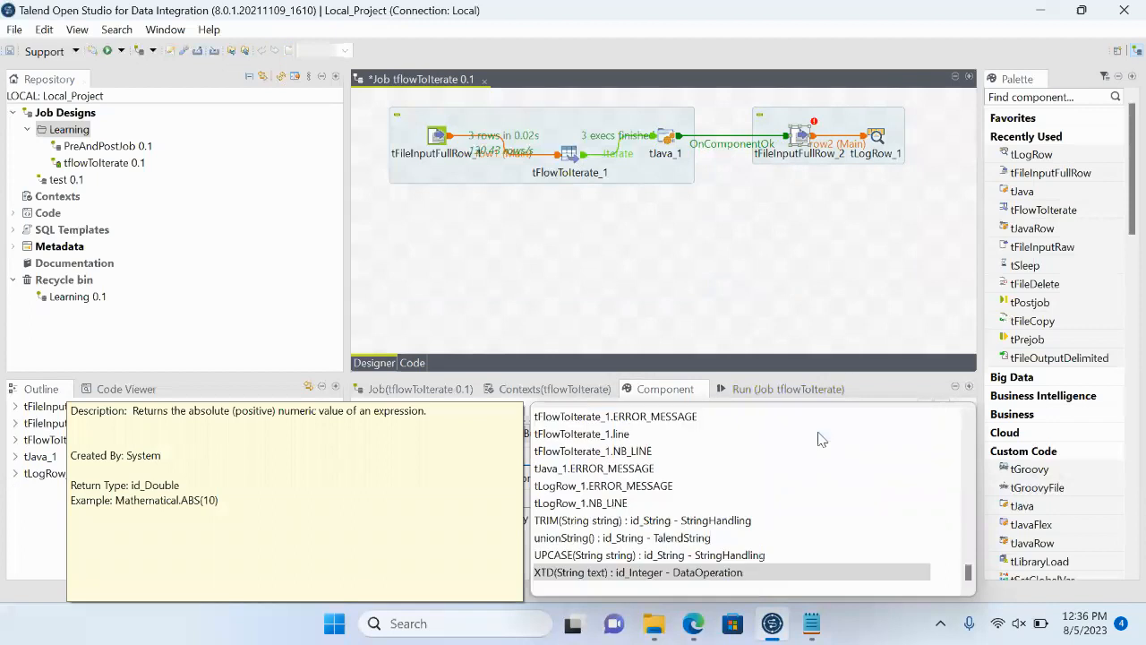
pyautogui.press('Up')
pyautogui.press('Up')
pyautogui.press('Up')
pyautogui.press('Up')
pyautogui.press('Up')
pyautogui.press('Up')
pyautogui.press('Up')
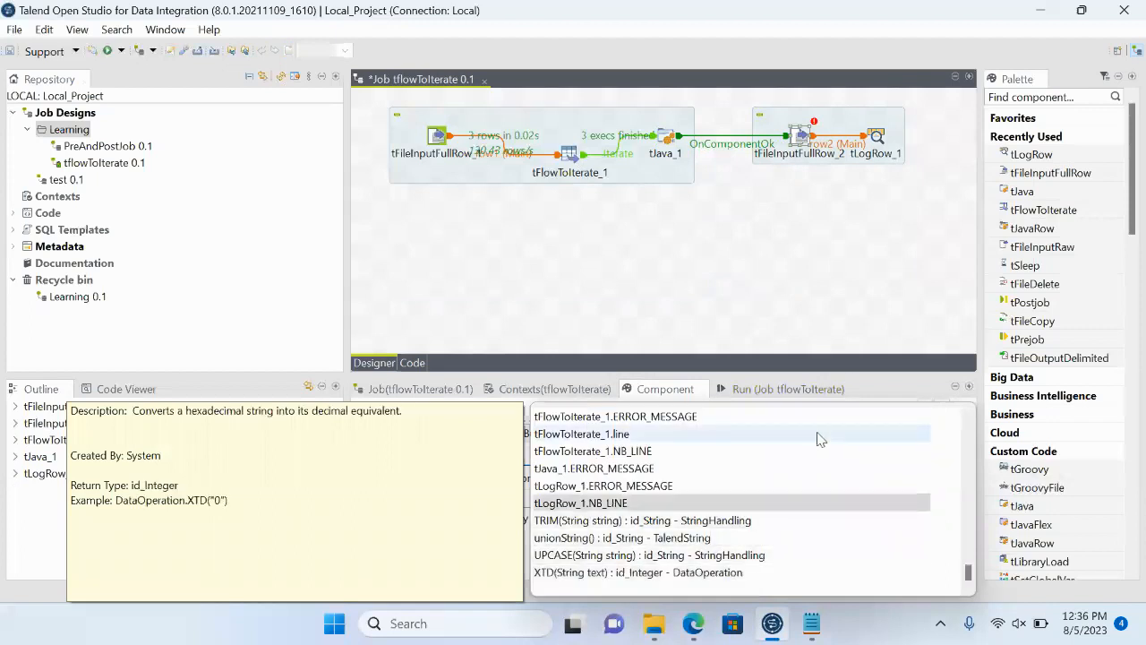
pyautogui.click(817, 436)
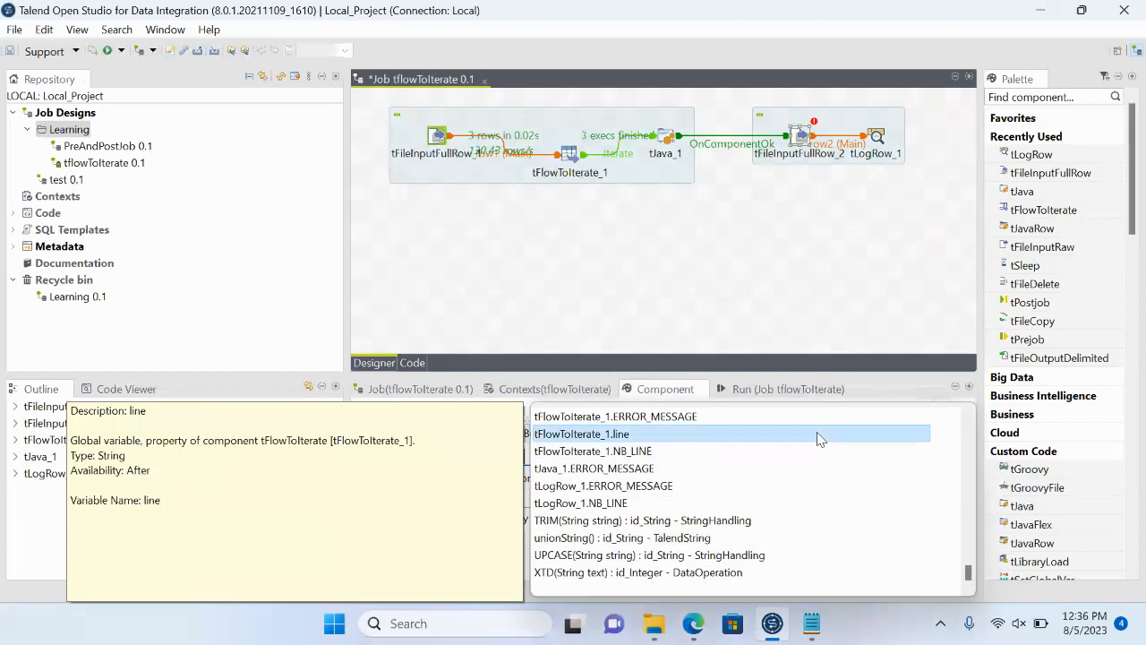
pyautogui.press('Return')
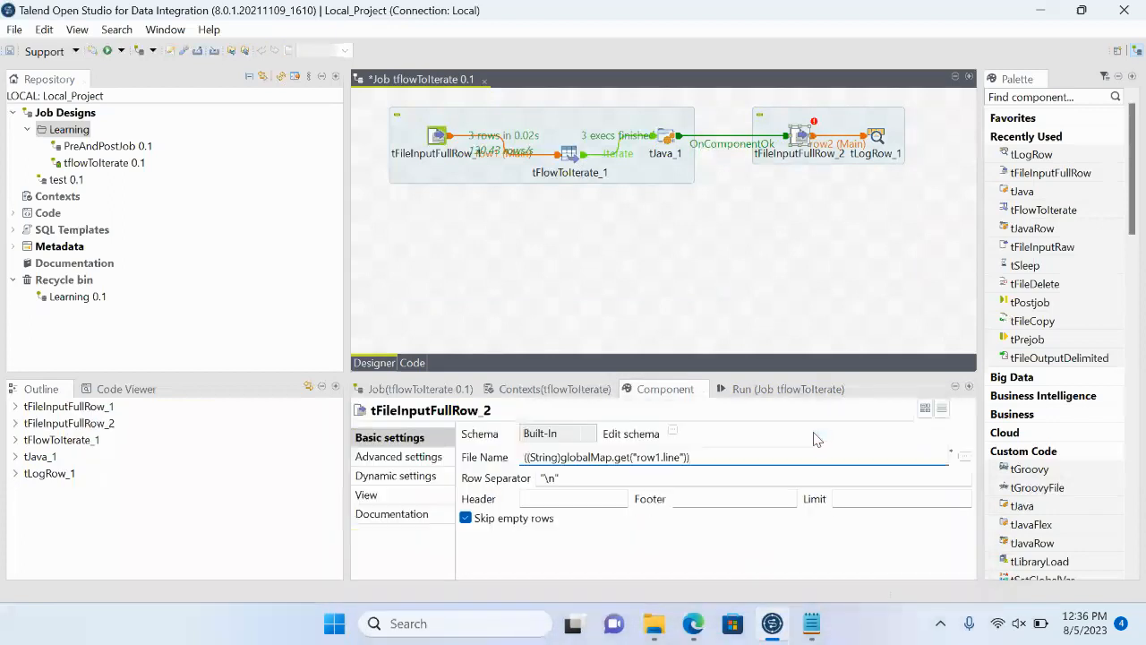
# - Set tLogRow_1 to Table mode (print values in cells of a table) and run the tflowToIterate job
pyautogui.click(876, 137)
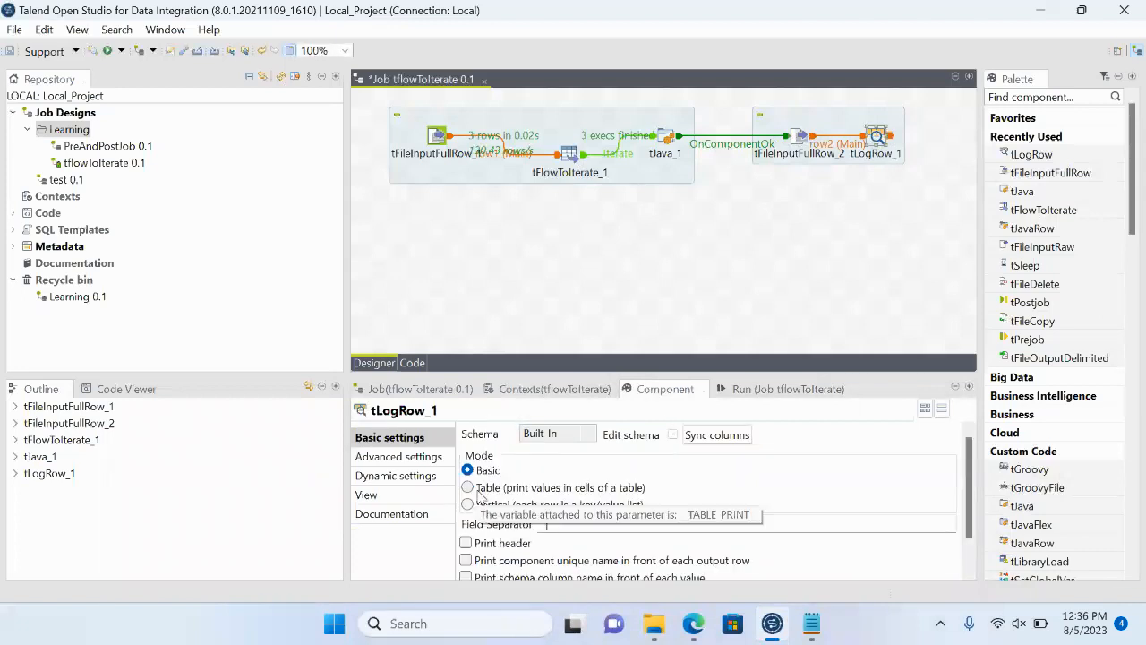
pyautogui.click(479, 498)
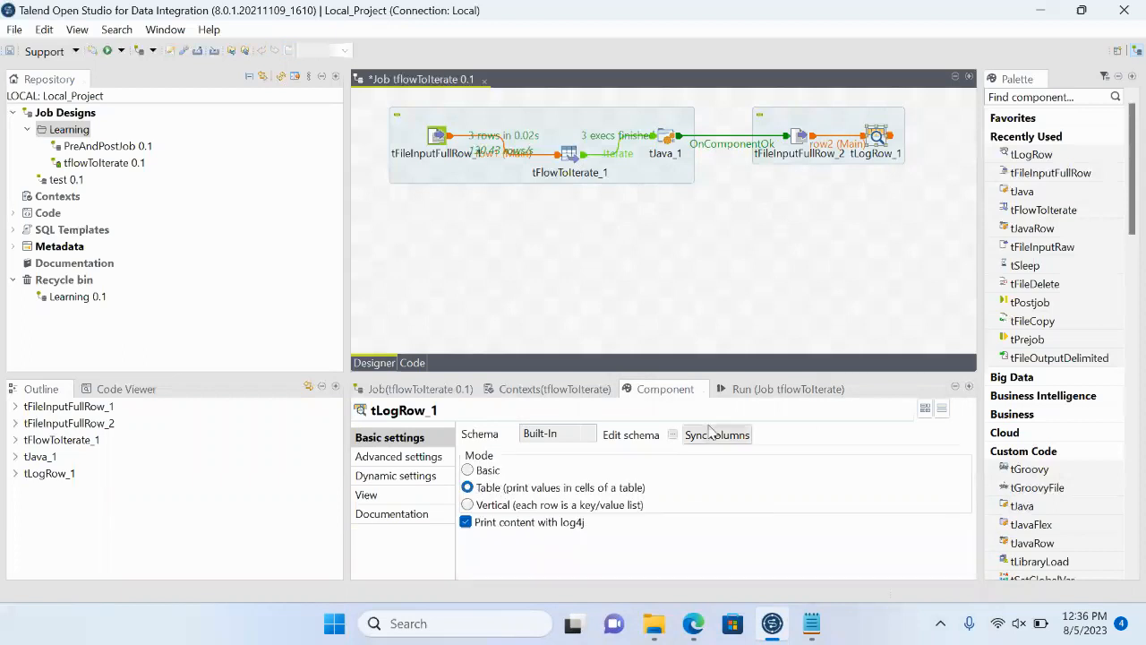
pyautogui.click(759, 391)
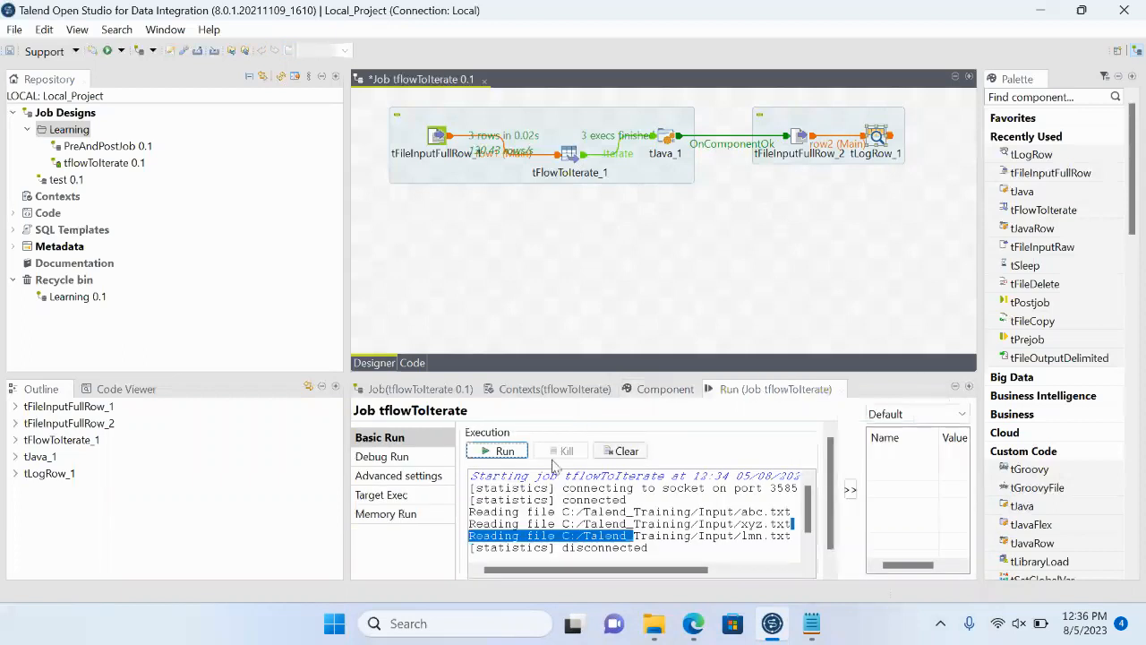
pyautogui.click(504, 451)
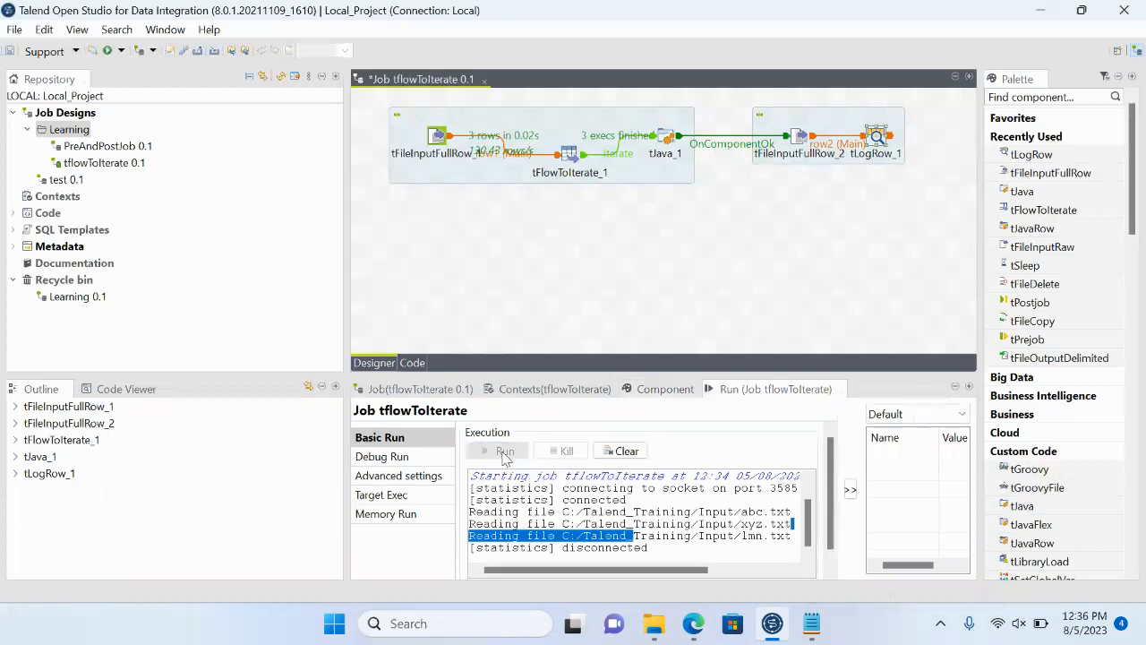
# - Enlarge the run output and examine the path line and logged content for abc.txt
pyautogui.doubleClick(743, 392)
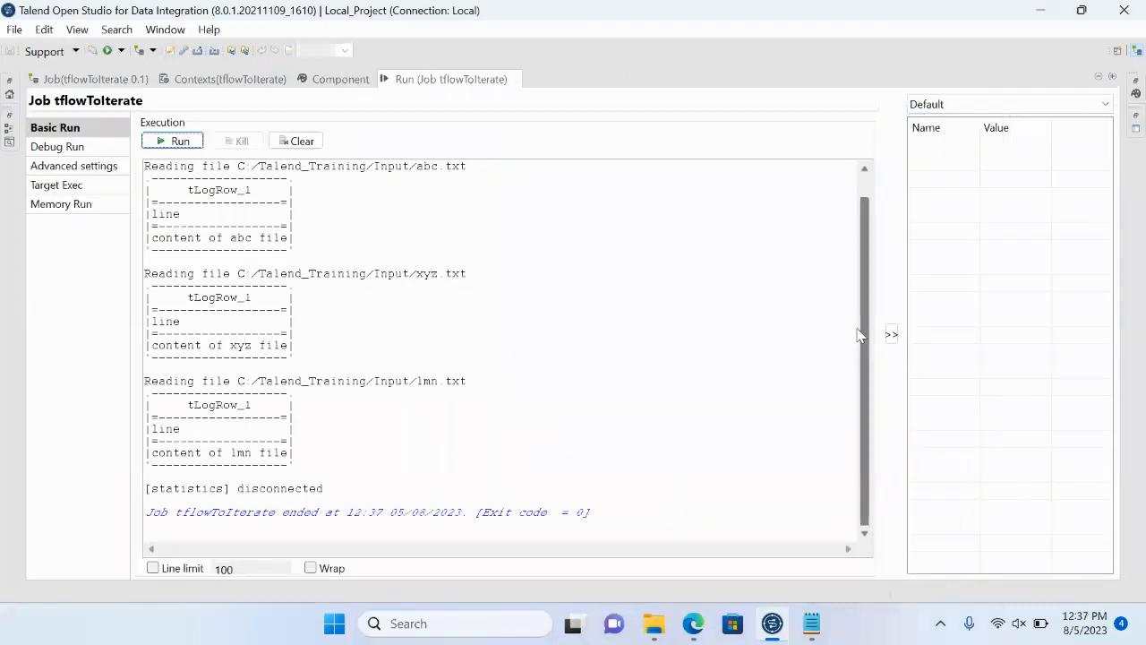
pyautogui.scroll(1, 859, 322)
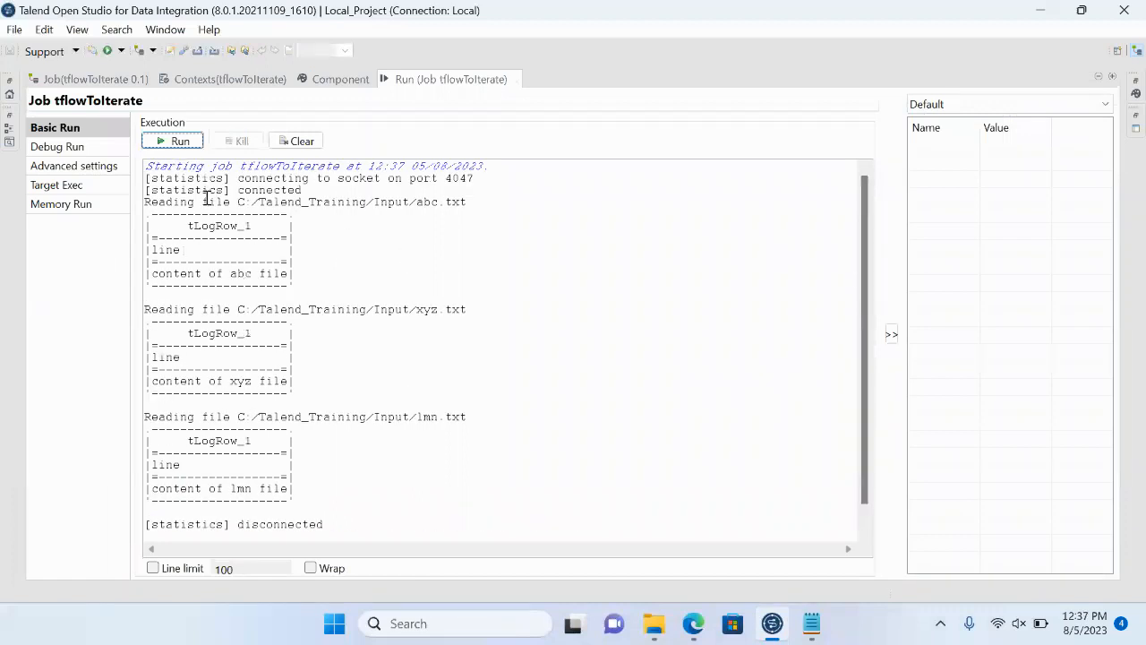
pyautogui.moveTo(167, 203); pyautogui.dragTo(485, 202)
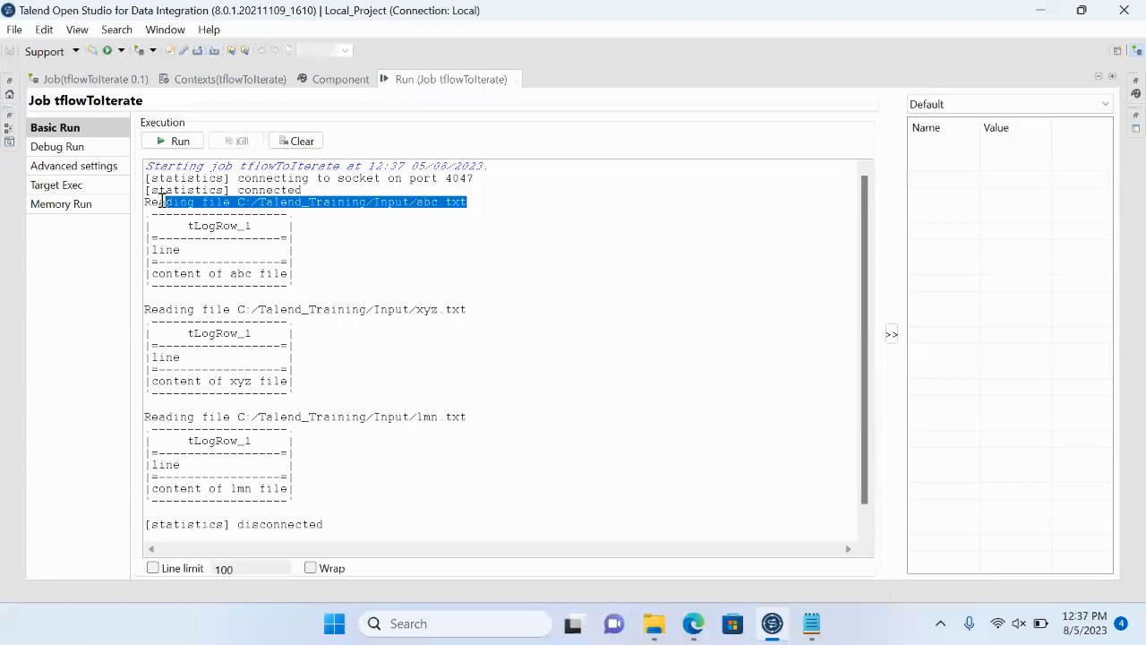
pyautogui.click(162, 202)
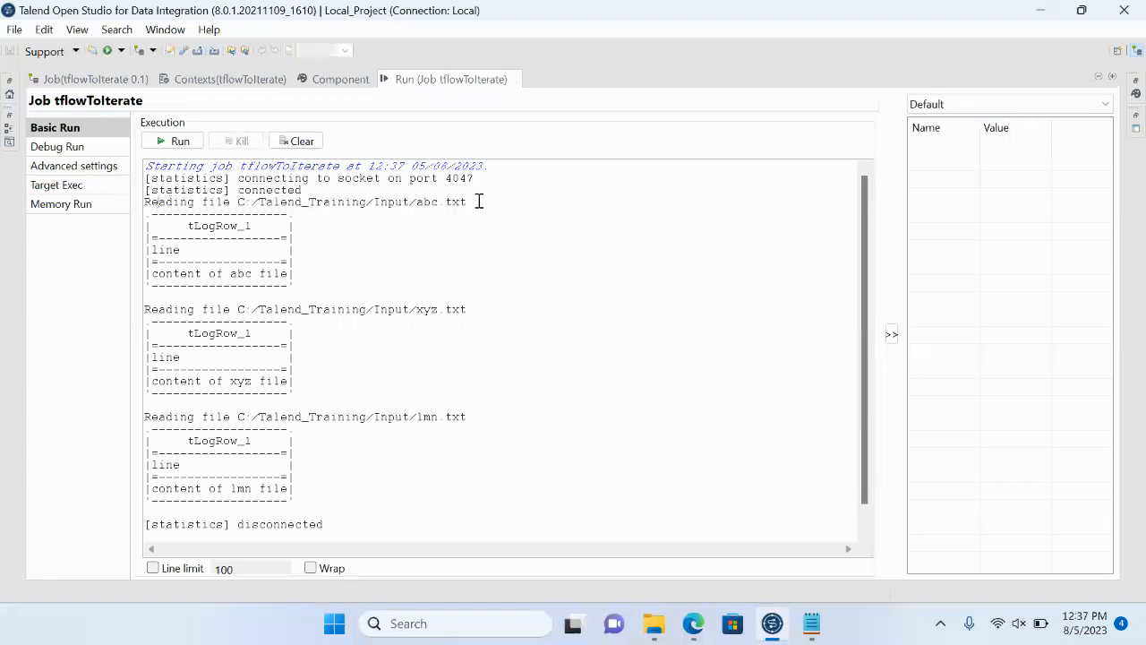
pyautogui.moveTo(479, 202); pyautogui.dragTo(117, 200)
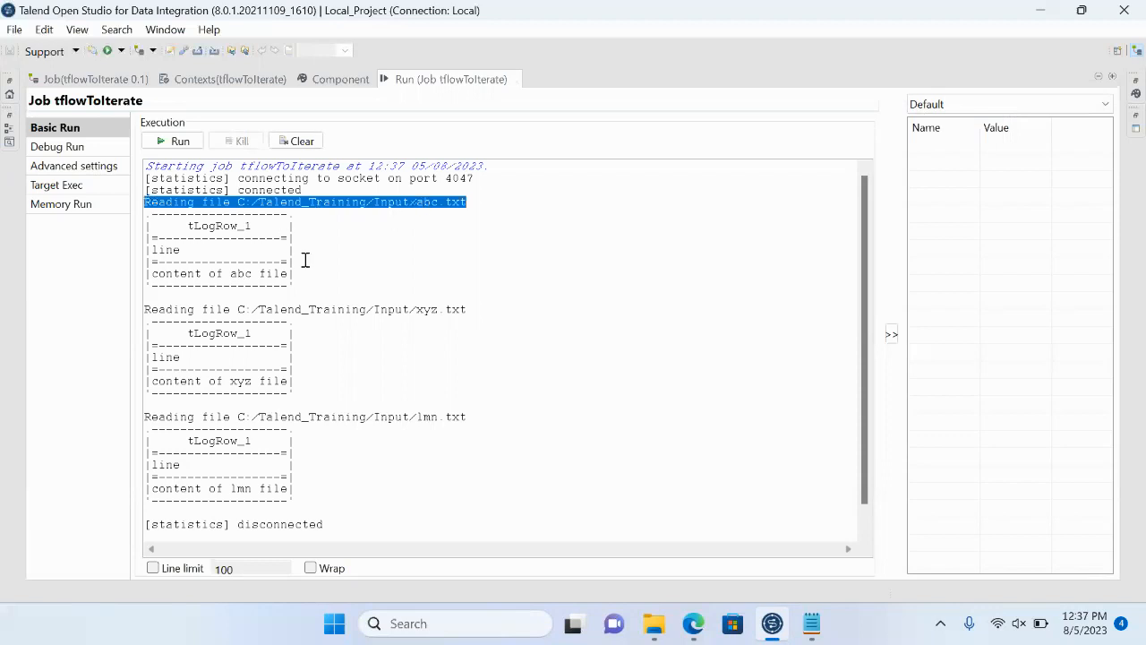
pyautogui.moveTo(287, 274); pyautogui.dragTo(154, 272)
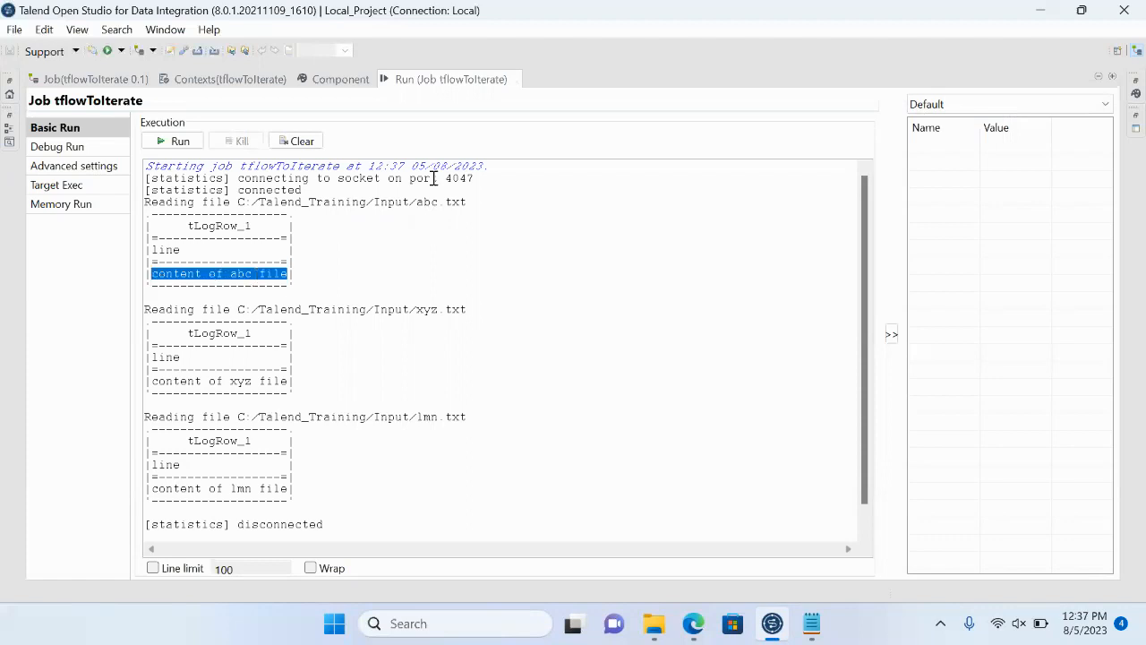
# - Check the job design after the run, then examine the enlarged output for xyz.txt and lmn.txt
pyautogui.doubleClick(428, 80)
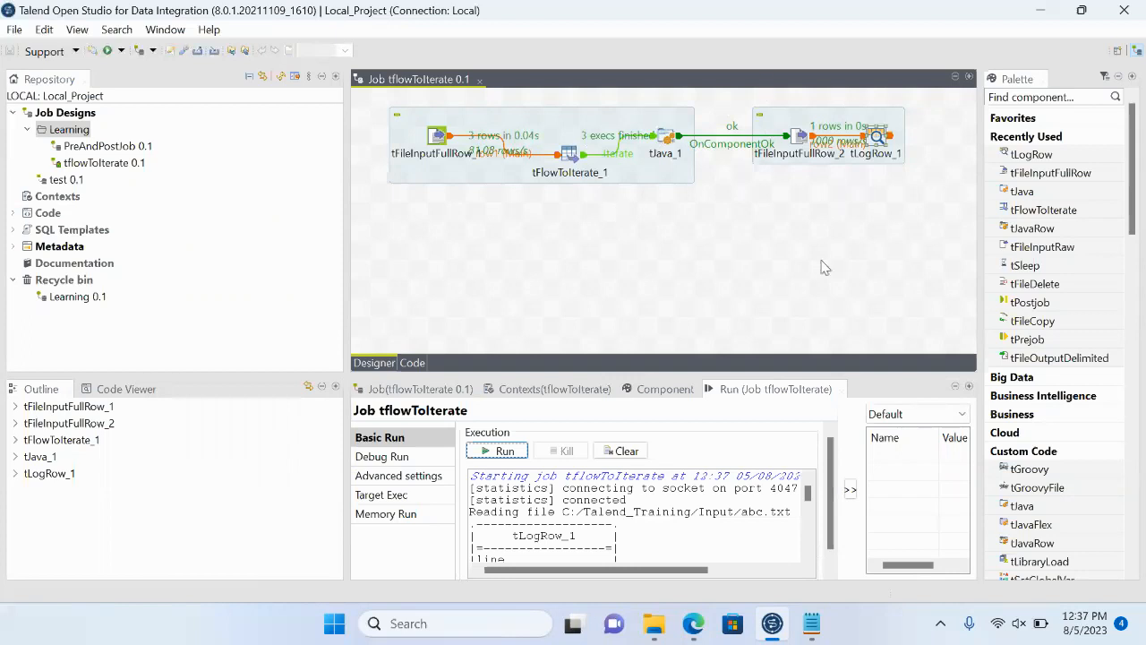
pyautogui.doubleClick(753, 391)
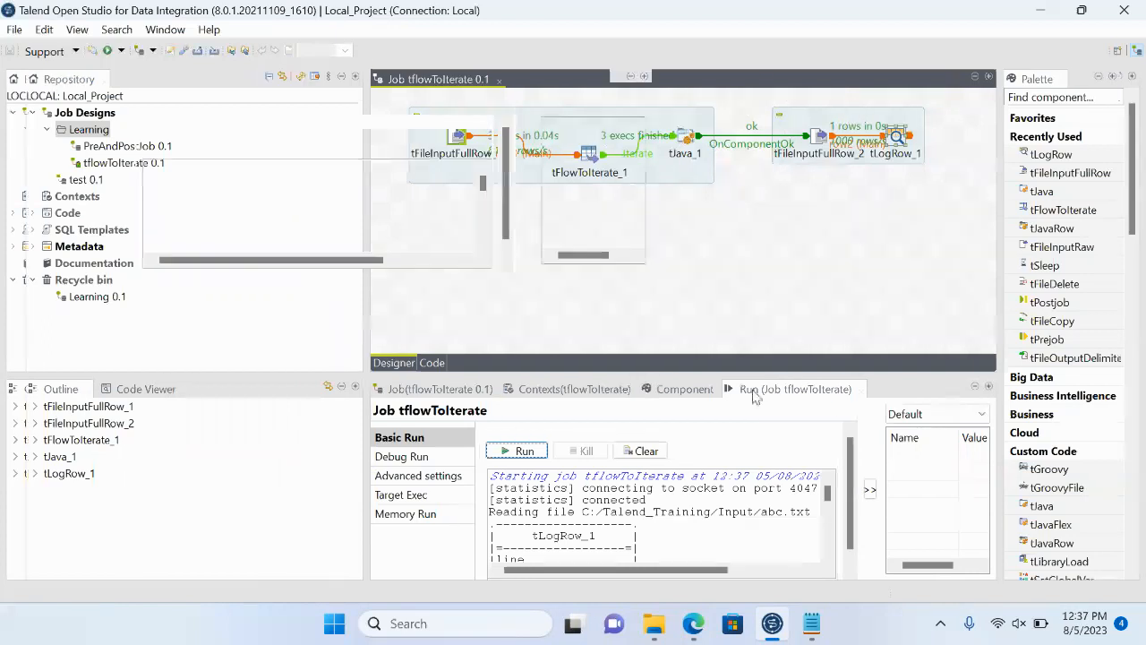
pyautogui.moveTo(238, 309); pyautogui.dragTo(481, 309)
pyautogui.moveTo(167, 333); pyautogui.dragTo(302, 400)
pyautogui.moveTo(173, 418); pyautogui.dragTo(467, 411)
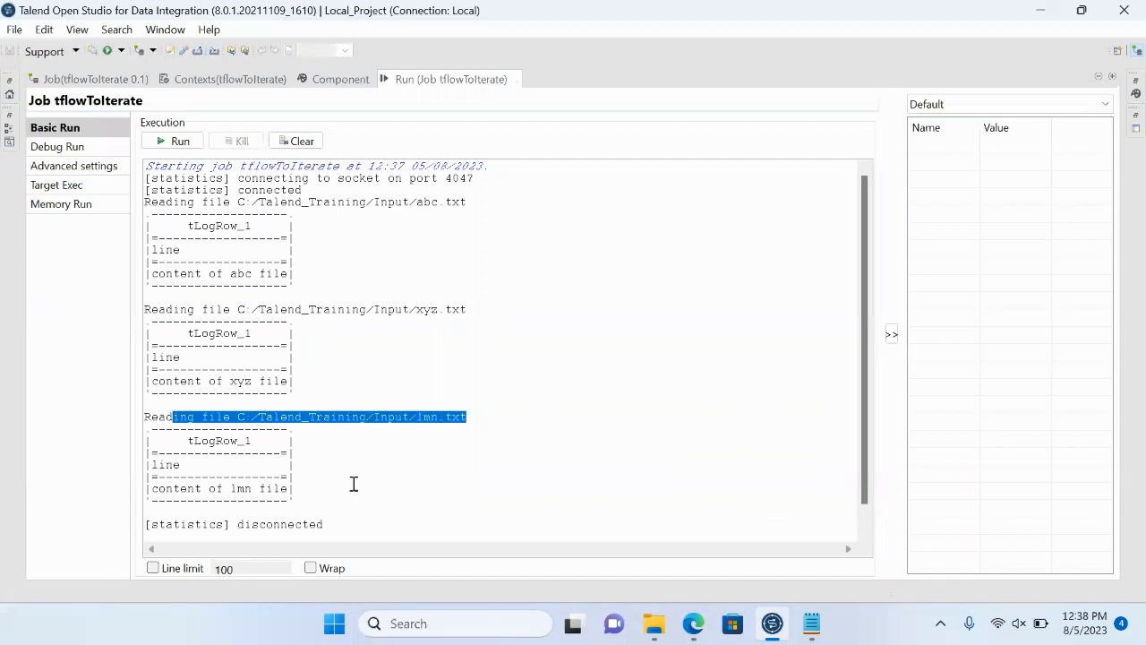
pyautogui.moveTo(313, 499); pyautogui.dragTo(181, 437)
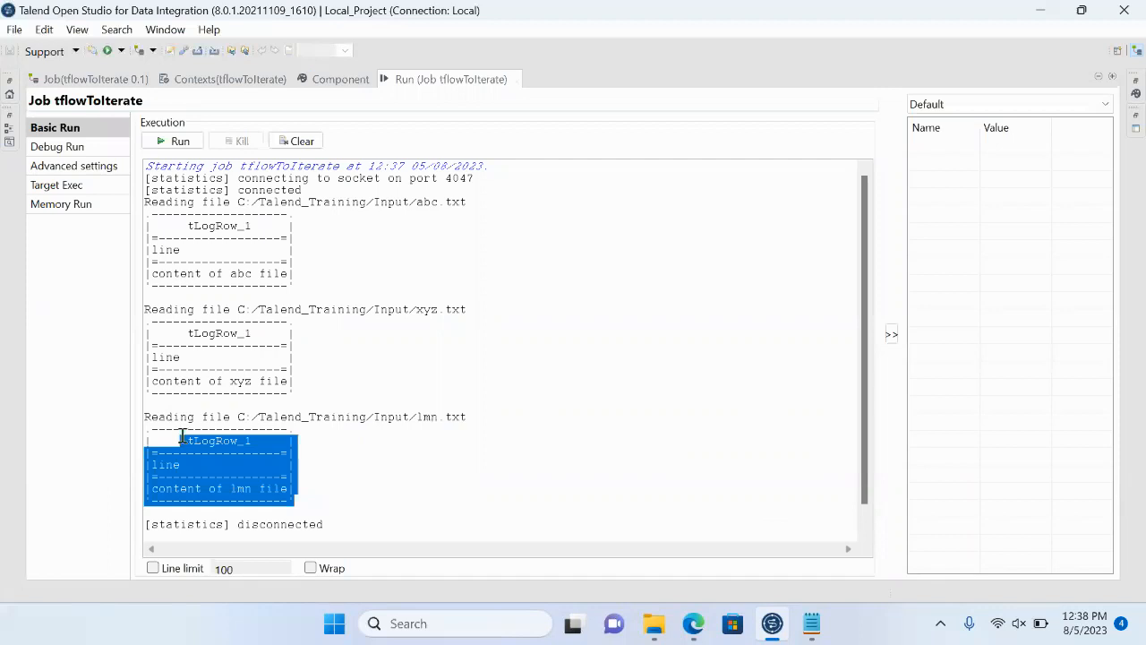